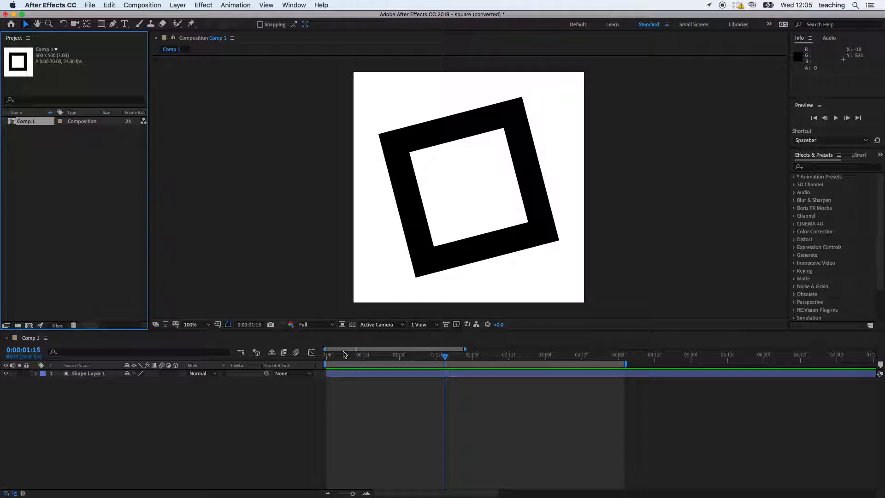
# Preview the Comp 1 animation from its first frame, then stop playback
pyautogui.press('Home')
pyautogui.press('space')
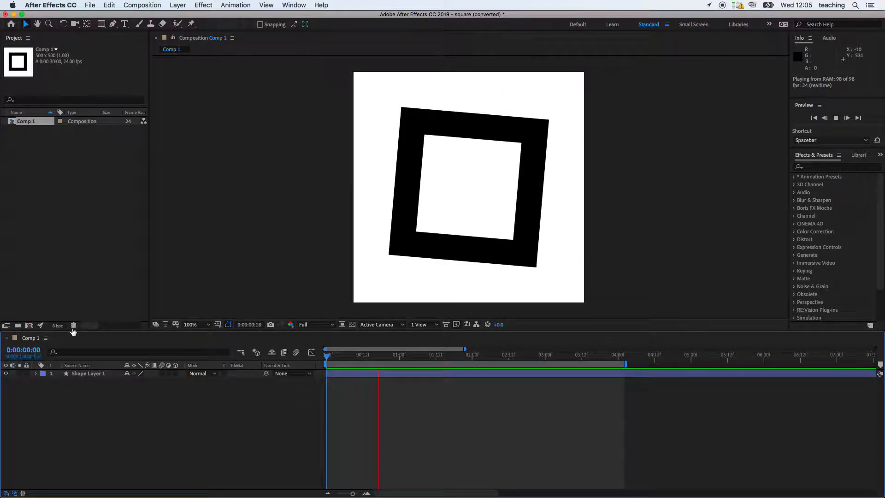
pyautogui.press('space')
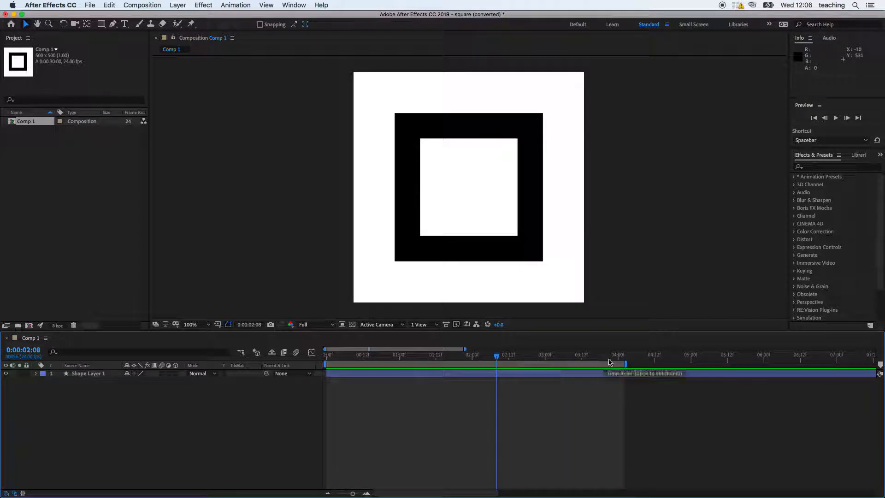
# Shorten the work area of Comp 1 to end at 0:00:04:00 and return the current time to 0:00:00:00
pyautogui.moveTo(626, 364)
pyautogui.mouseDown()
pyautogui.moveTo(580, 364)
pyautogui.moveTo(624, 361)
pyautogui.mouseUp()
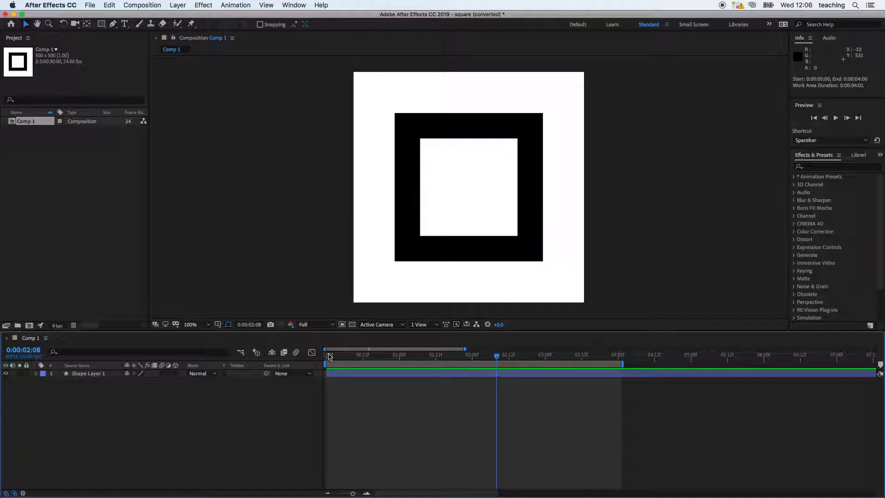
pyautogui.moveTo(565, 357); pyautogui.dragTo(323, 341)
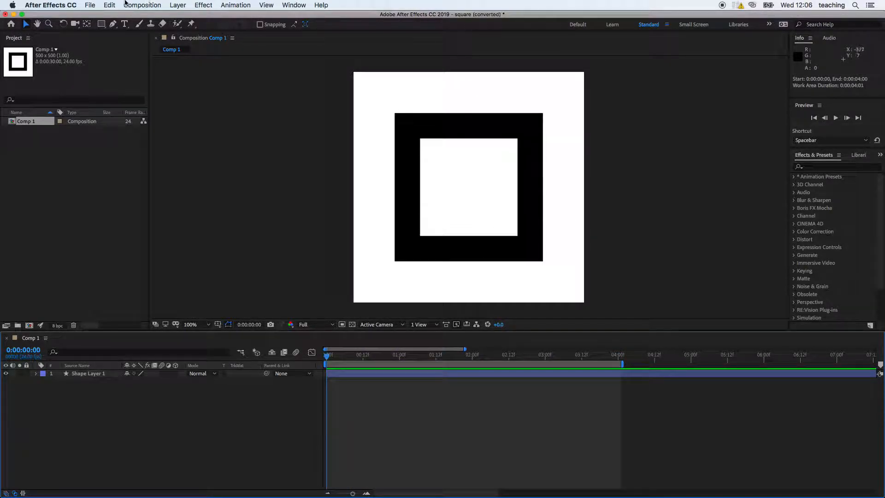
# Export Comp 1 by adding it to the Adobe Media Encoder queue
pyautogui.click(90, 5)
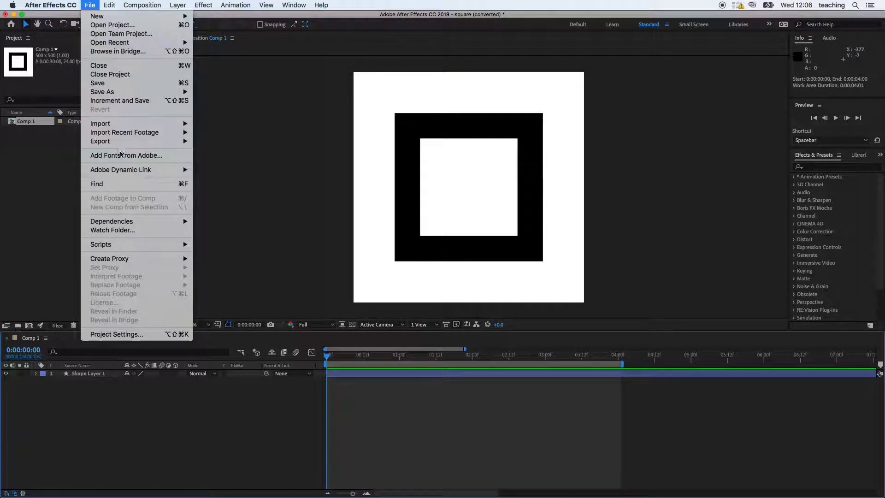
pyautogui.moveTo(130, 141)
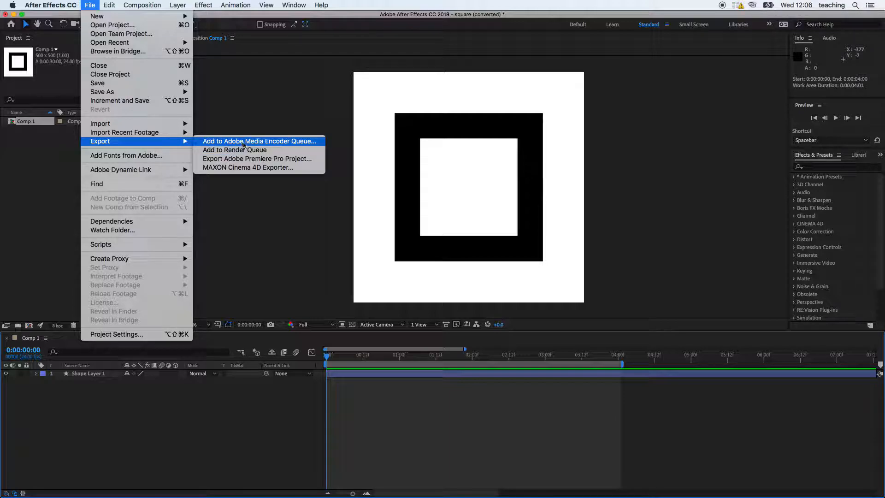
pyautogui.moveTo(141, 4)
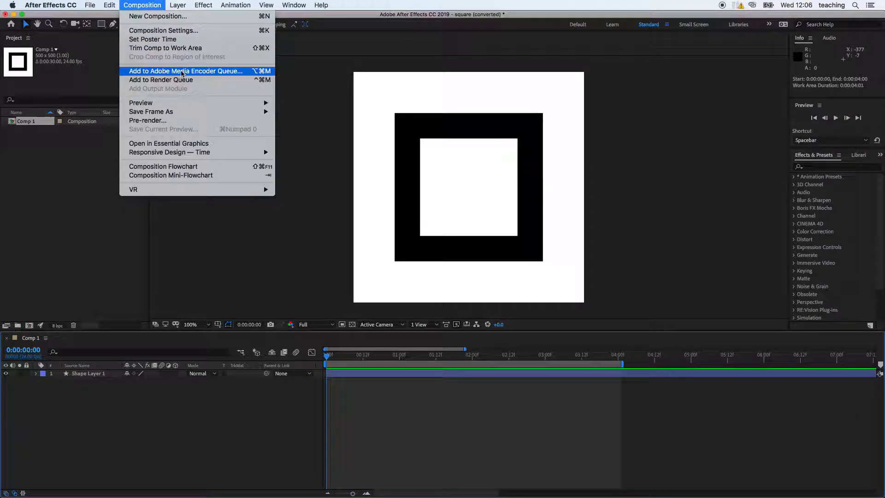
pyautogui.moveTo(90, 5)
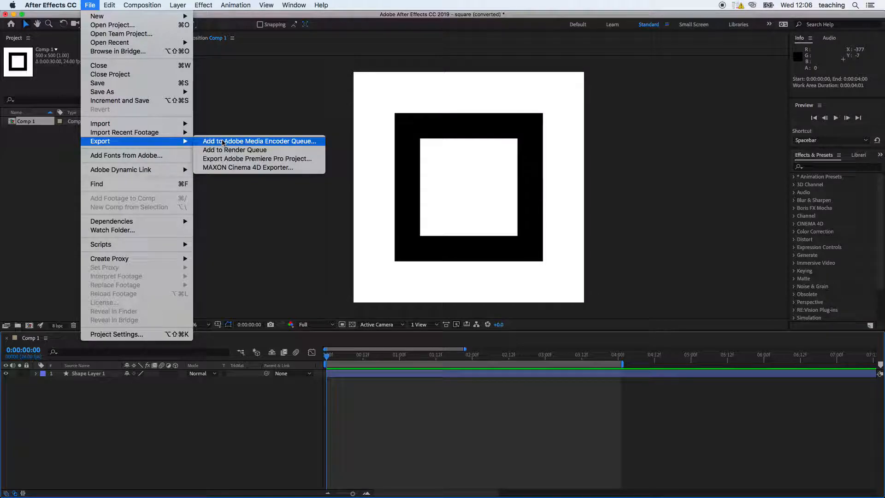
pyautogui.click(223, 141)
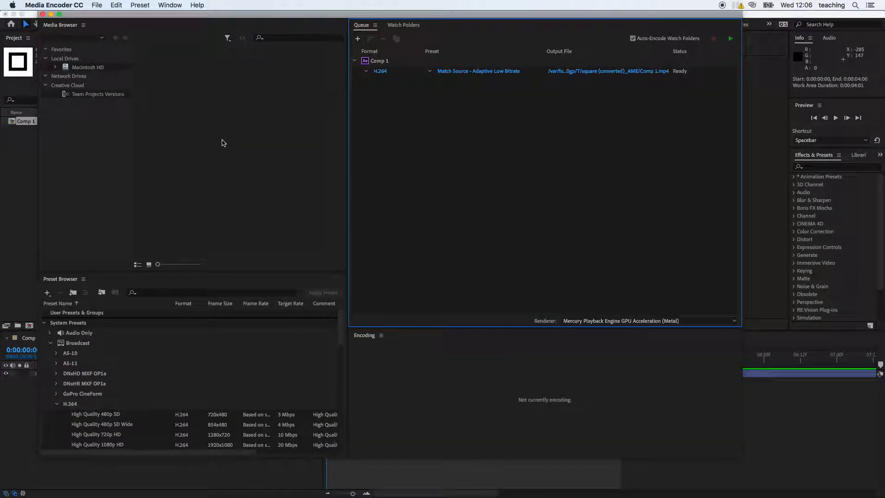
# Examine the H.264 broadcast system presets and highlight Match Source - Adaptive High Bitrate
pyautogui.click(393, 61)
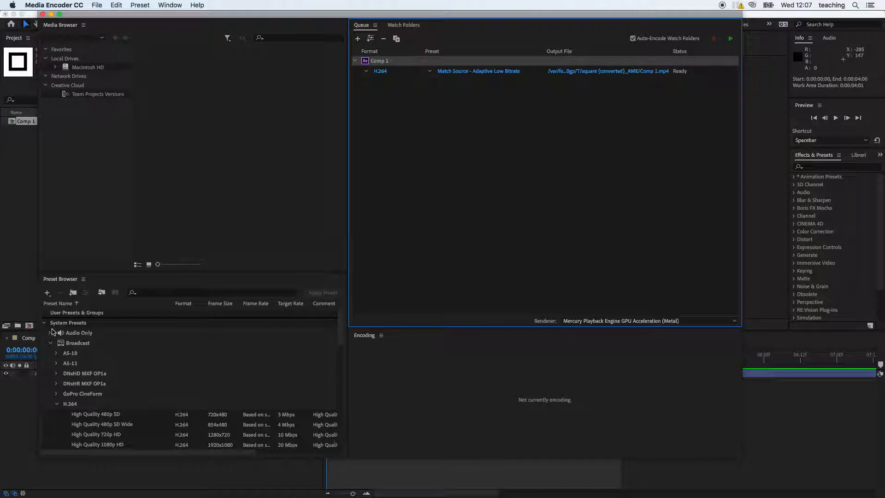
pyautogui.scroll(-3, 129, 381)
pyautogui.scroll(1, 129, 380)
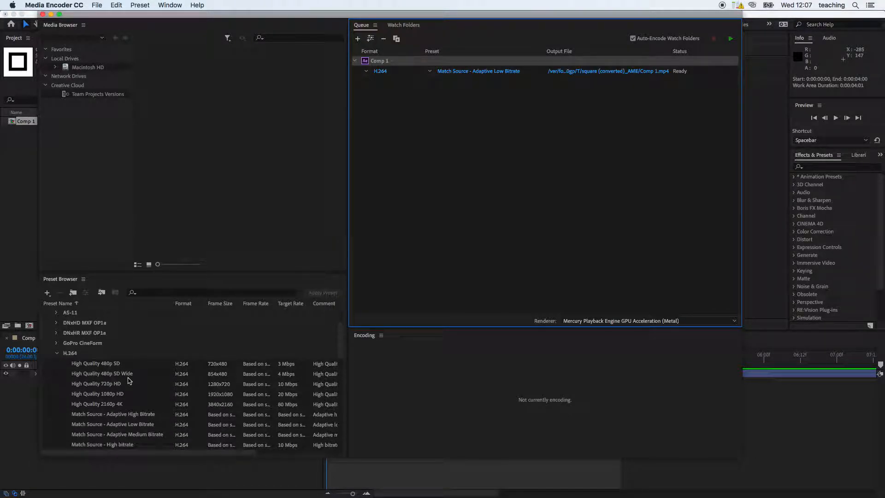
pyautogui.scroll(-2, 128, 381)
pyautogui.scroll(4, 118, 364)
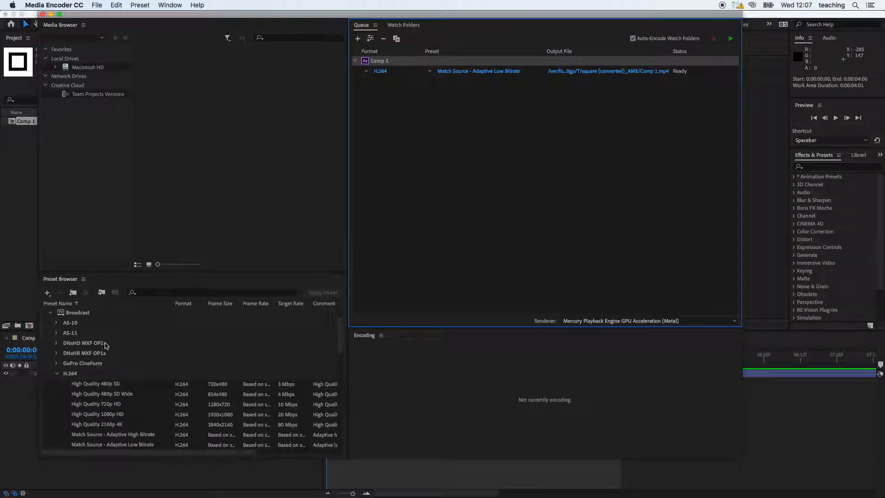
pyautogui.click(70, 373)
pyautogui.scroll(-4, 88, 377)
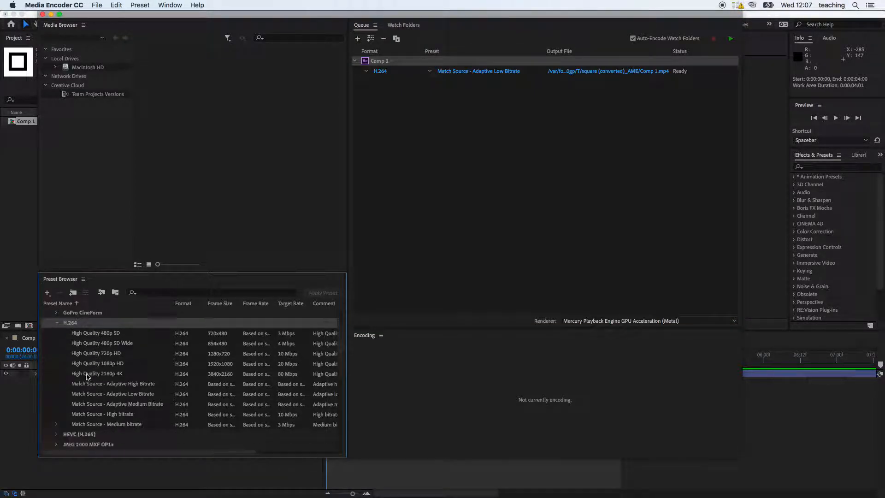
pyautogui.scroll(-2, 88, 377)
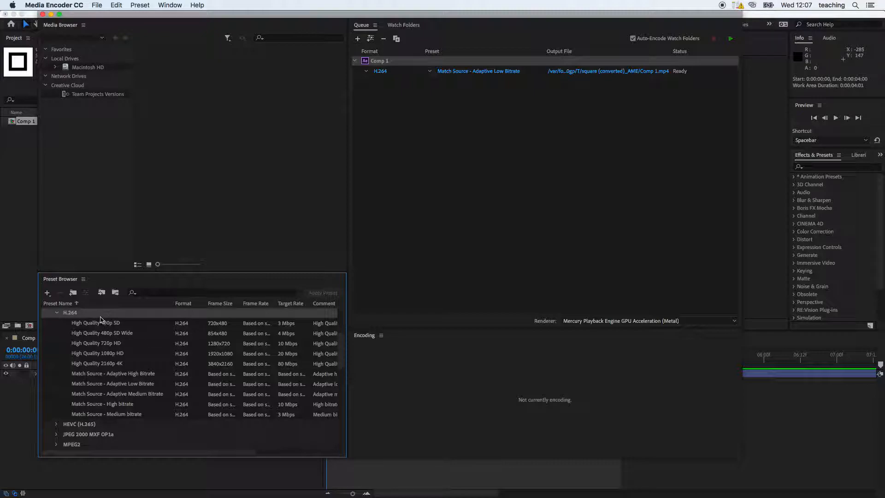
pyautogui.click(99, 375)
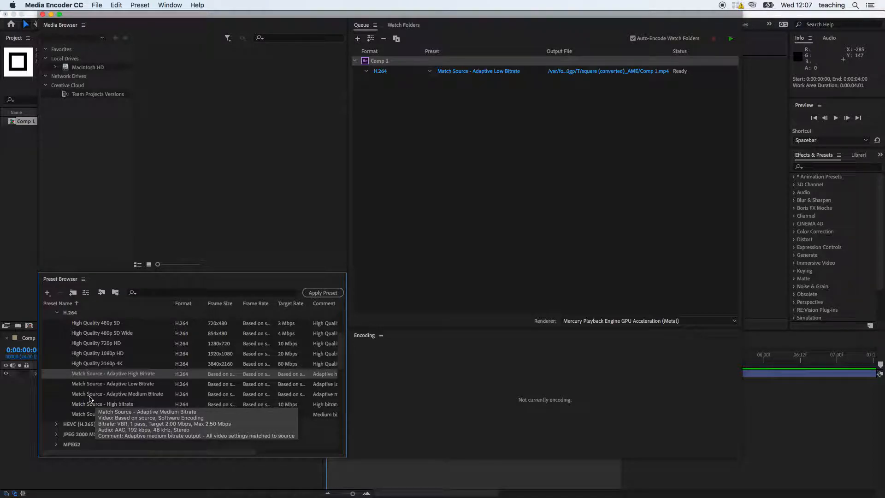
# Switch to After Effects to check the size and frame rate in Comp 1's composition settings, then return to Media Encoder
pyautogui.click(19, 286)
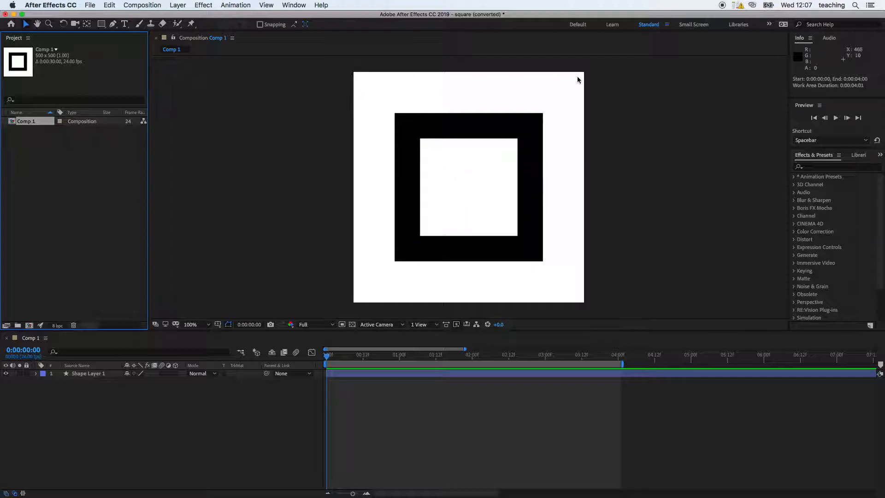
pyautogui.click(152, 5)
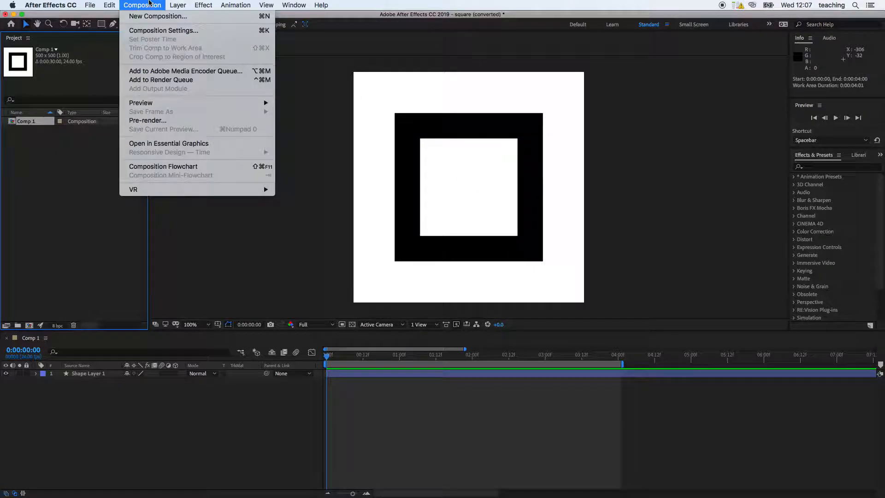
pyautogui.click(159, 28)
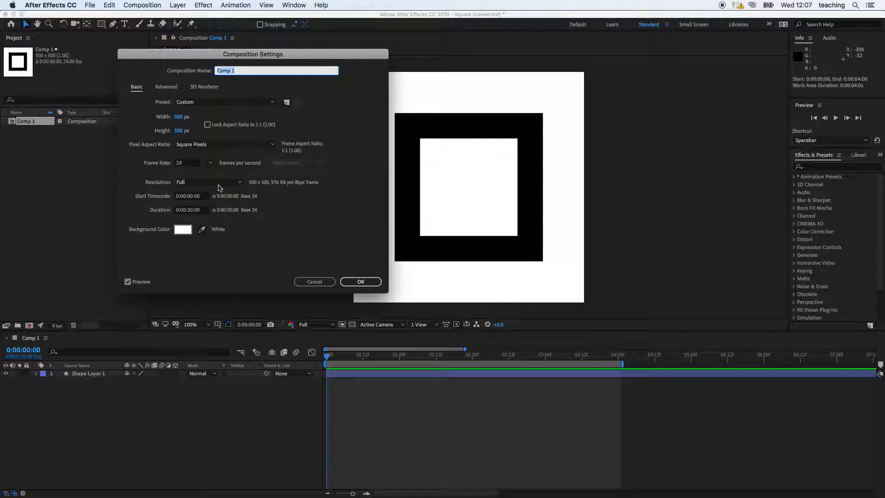
pyautogui.click(313, 284)
pyautogui.press('super+Tab')
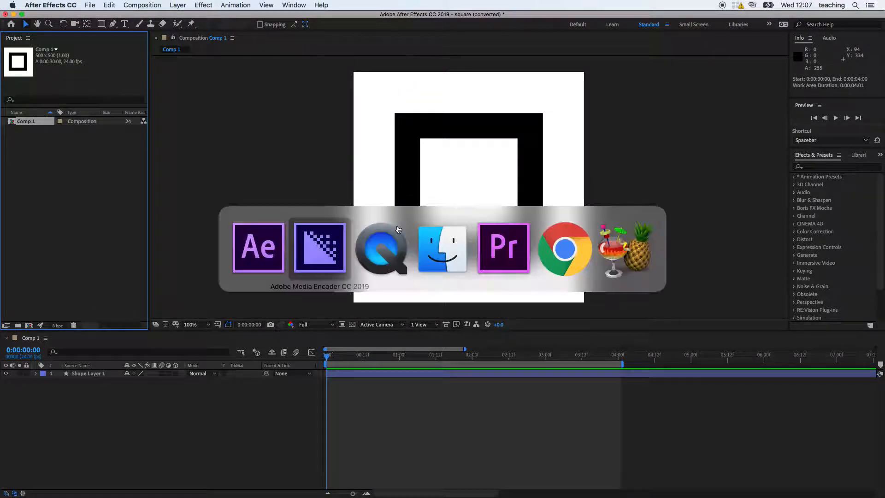
pyautogui.click(313, 266)
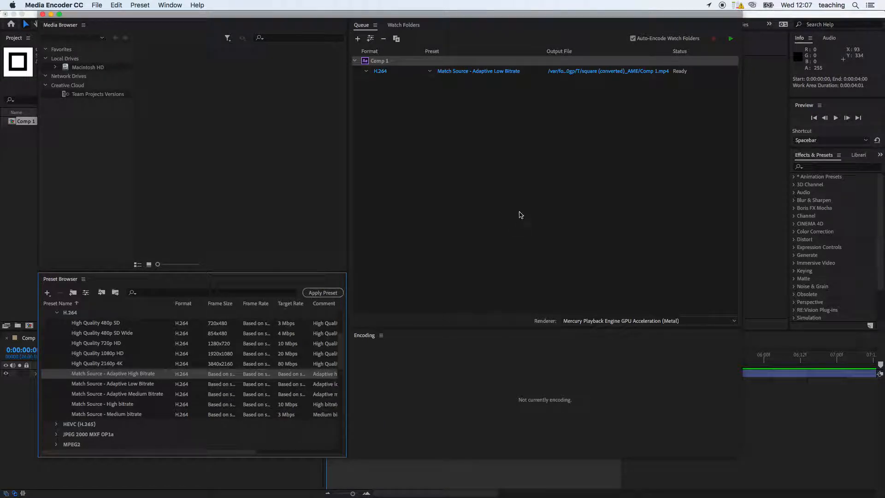
# Review the output formats available for the queued Comp 1, keeping H.264
pyautogui.click(521, 210)
pyautogui.click(376, 71)
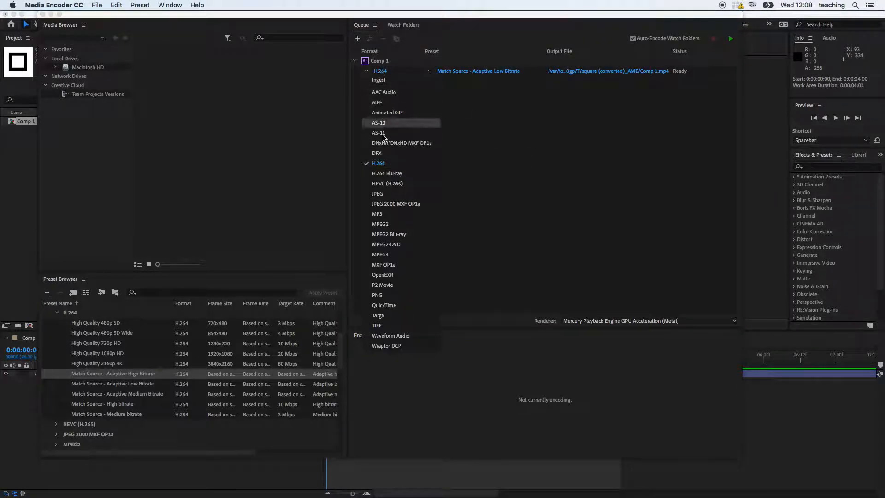
pyautogui.click(502, 134)
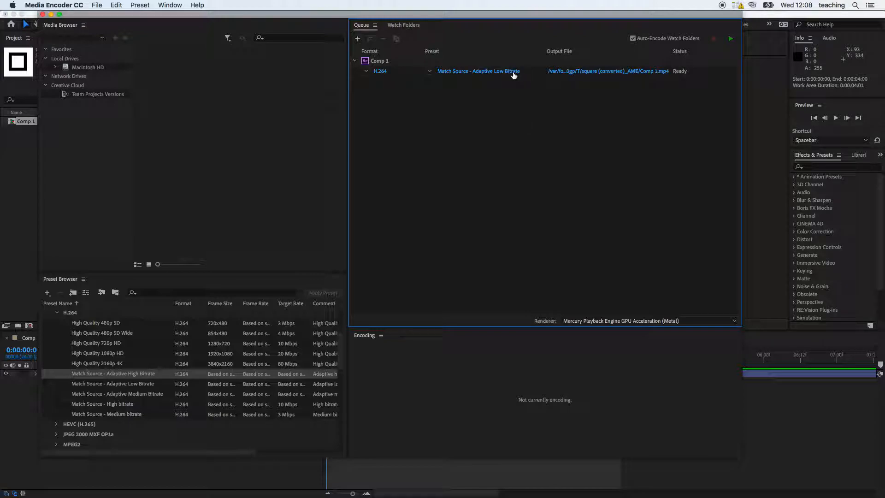
# Review Comp 1's export settings and the list of available H.264 presets, then leave without applying changes
pyautogui.click(513, 73)
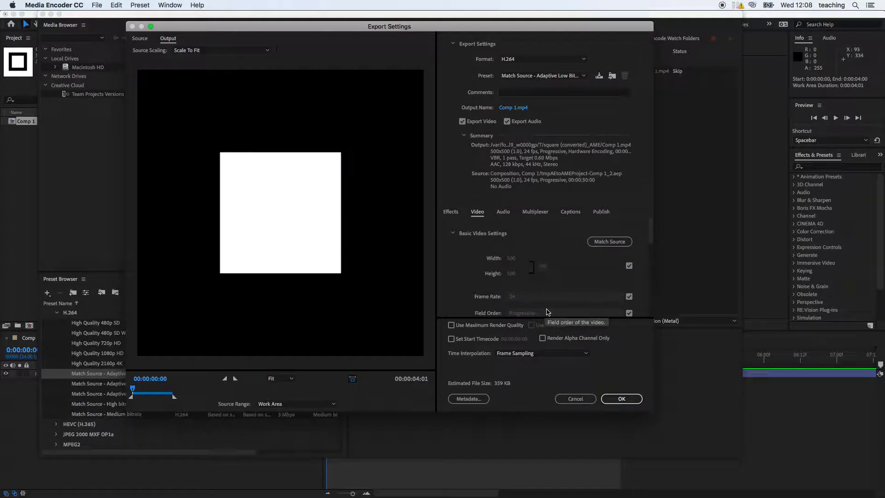
pyautogui.click(577, 397)
pyautogui.click(572, 76)
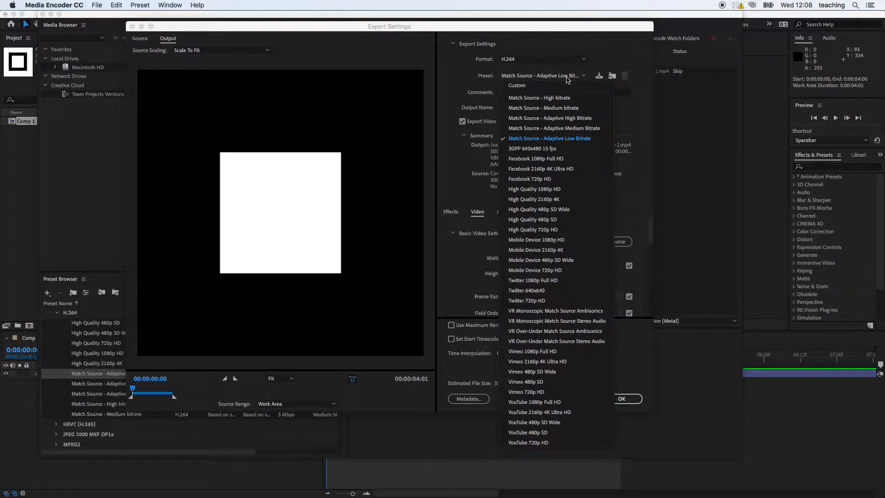
pyautogui.click(635, 134)
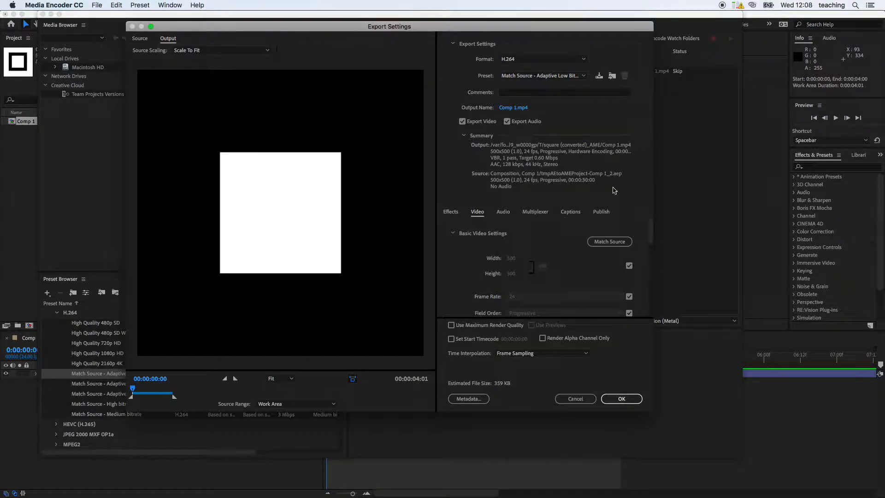
pyautogui.click(575, 397)
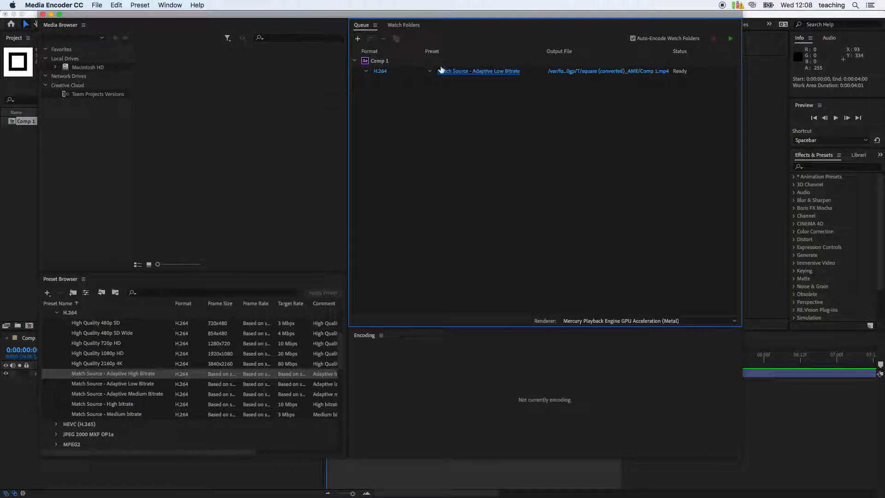
# Set Comp 1's output location to a new folder named export inside the Desktop's rendering/after effects folder
pyautogui.click(565, 74)
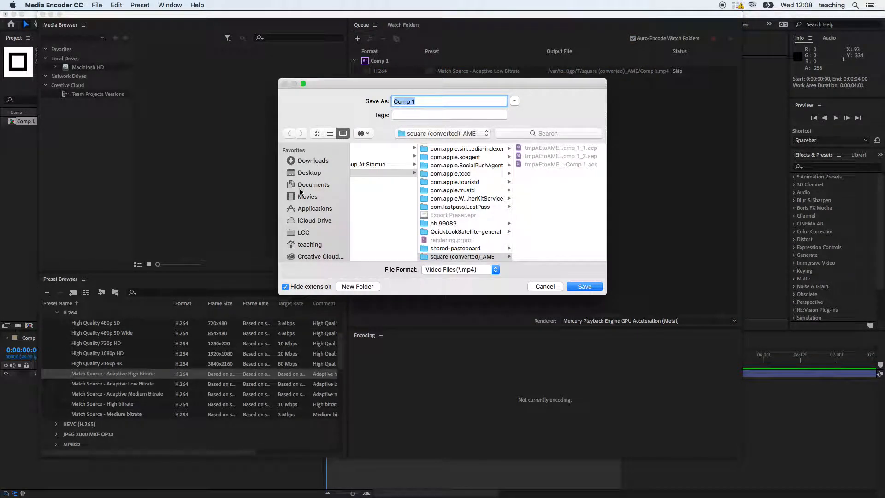
pyautogui.click(309, 173)
pyautogui.click(376, 156)
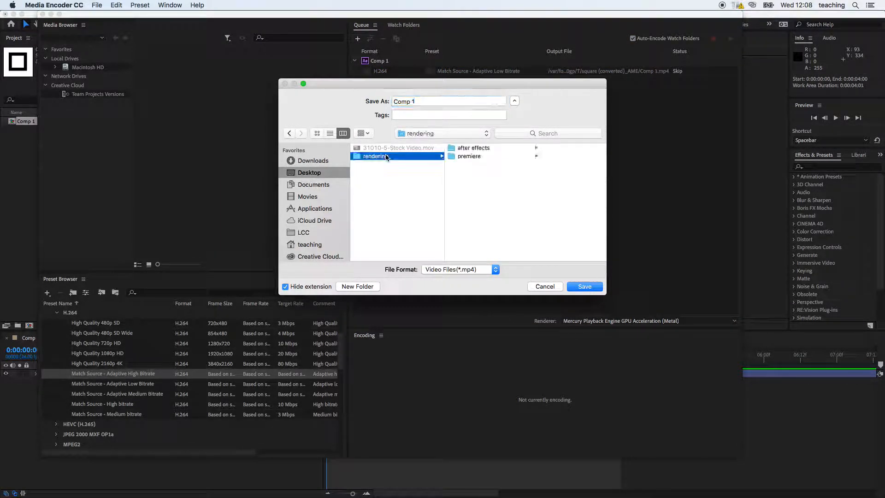
pyautogui.click(474, 148)
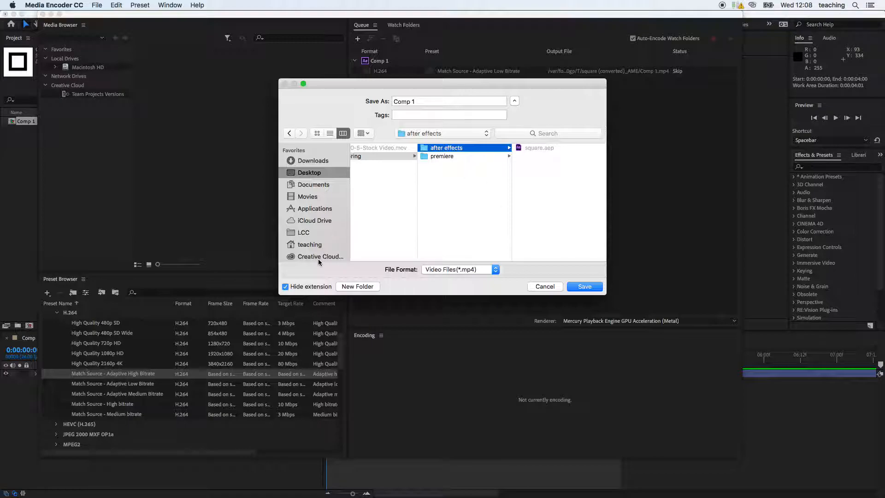
pyautogui.click(356, 286)
pyautogui.write('expor')
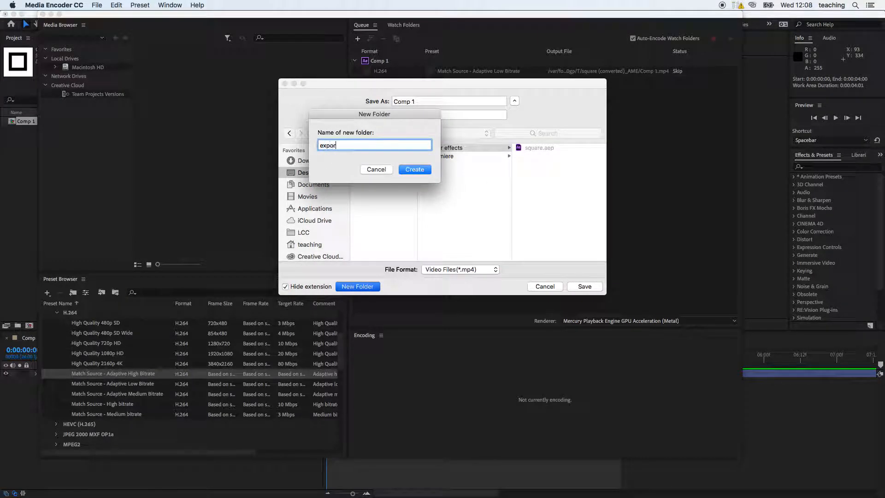
pyautogui.write('t')
pyautogui.press('Return')
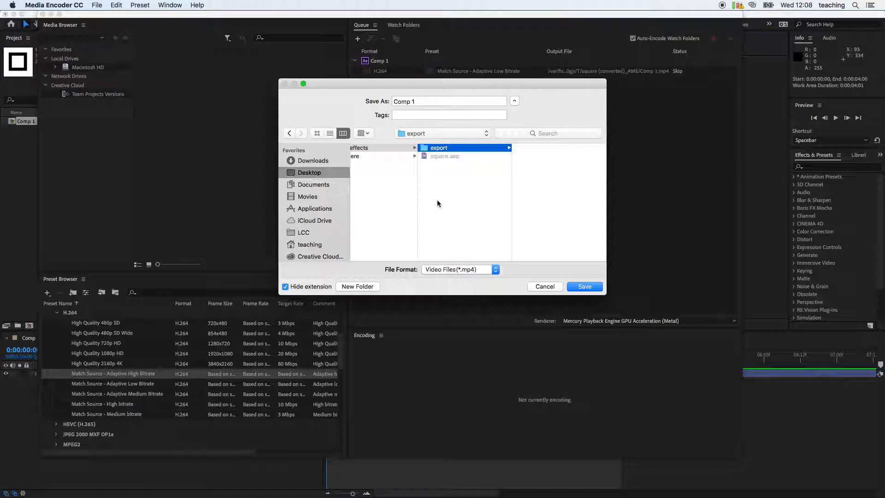
pyautogui.click(585, 286)
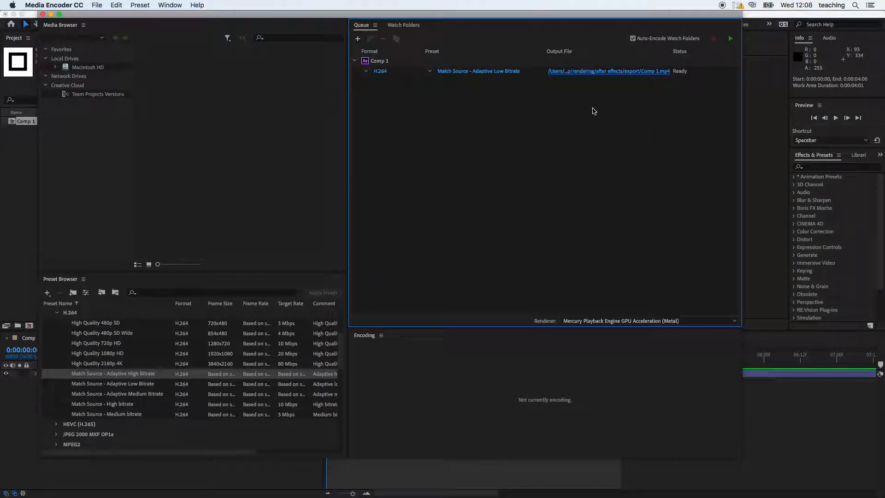
# Review Comp 1's video export settings and the available bitrate encoding options, leaving without applying changes
pyautogui.moveTo(471, 75)
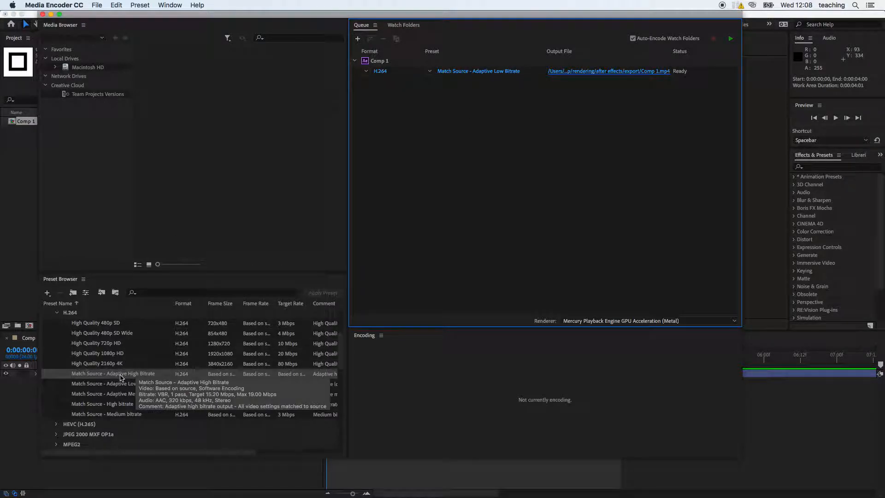
pyautogui.click(475, 72)
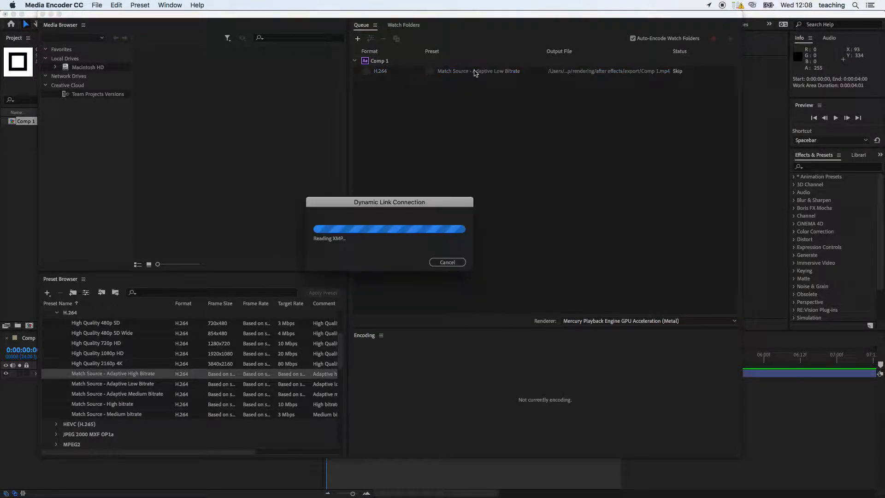
pyautogui.scroll(-3, 647, 260)
pyautogui.scroll(-1, 647, 259)
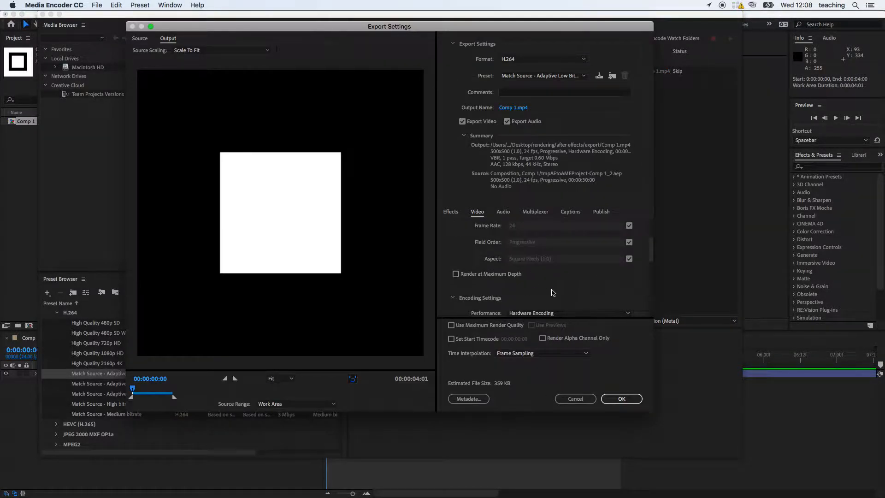
pyautogui.scroll(-5, 647, 277)
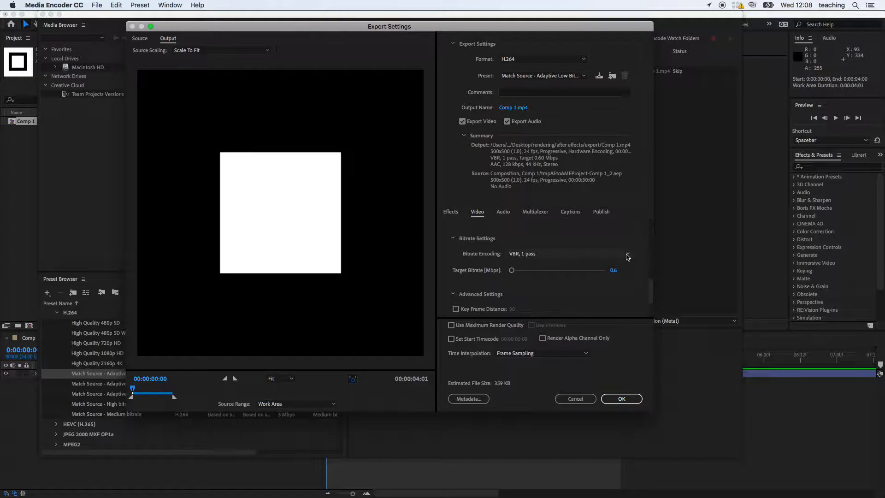
pyautogui.click(628, 257)
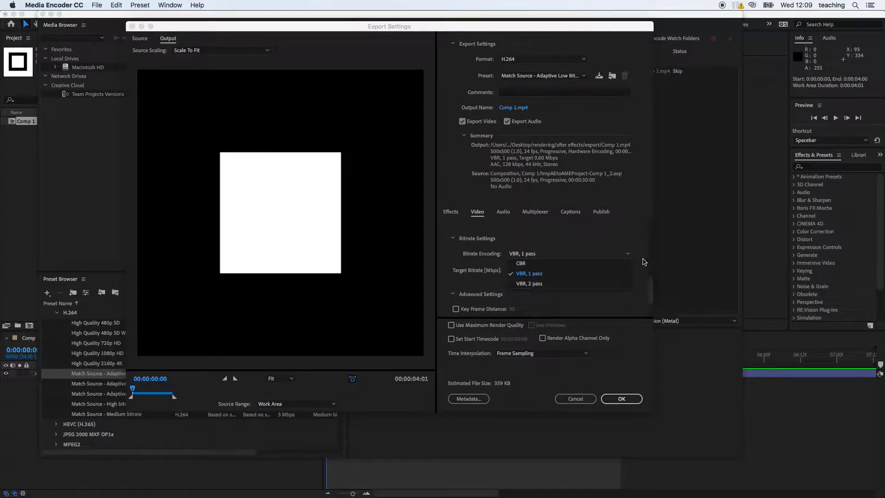
pyautogui.click(644, 263)
pyautogui.scroll(-2, 644, 282)
pyautogui.scroll(5, 644, 281)
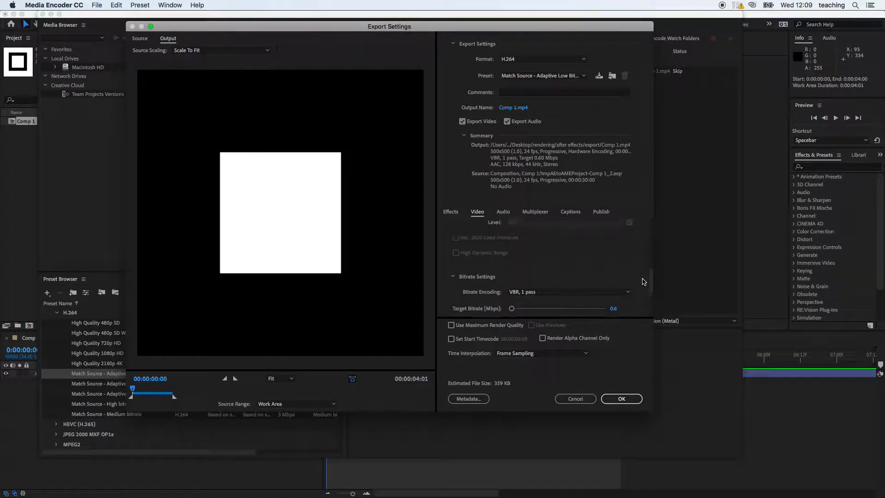
pyautogui.scroll(2, 644, 281)
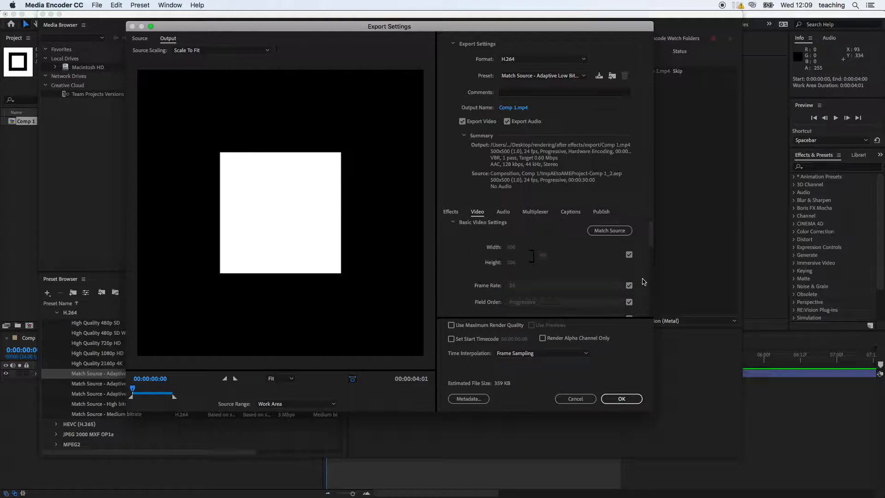
pyautogui.click(580, 401)
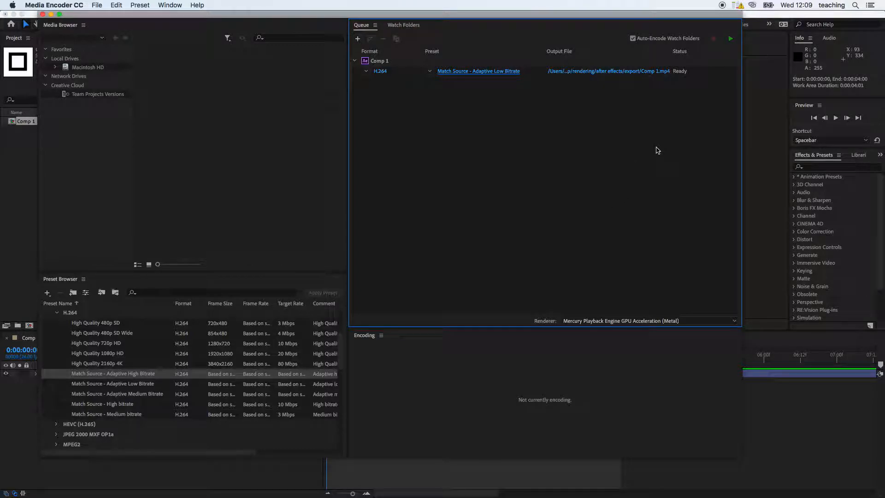
# Encode the queued Comp 1 and, in Finder, open Comp 1.mp4 from the Desktop's rendering/after effects/export folder
pyautogui.click(731, 40)
pyautogui.press('super+Tab')
pyautogui.press('super+Tab')
pyautogui.press('super+Tab')
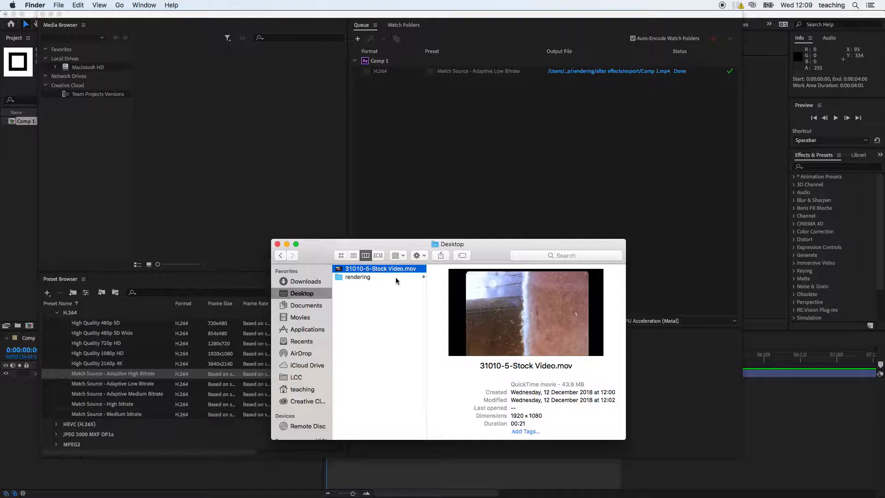
pyautogui.click(392, 277)
pyautogui.click(448, 271)
pyautogui.click(539, 269)
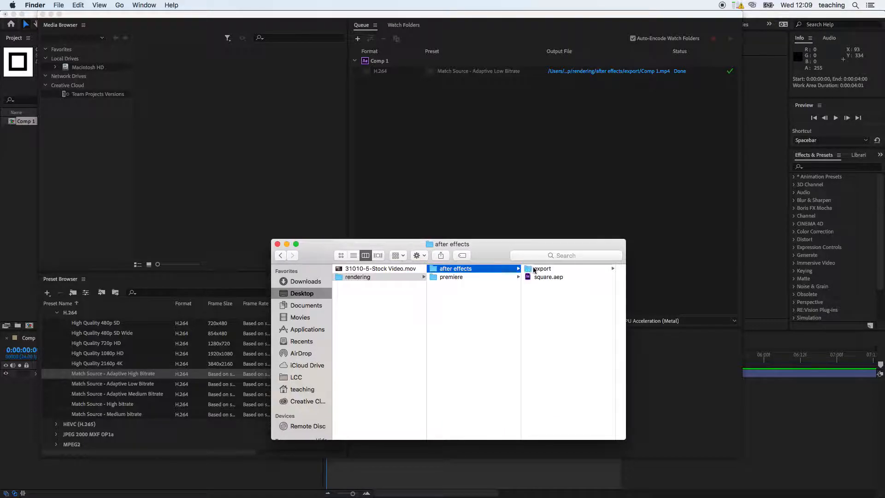
pyautogui.click(566, 269)
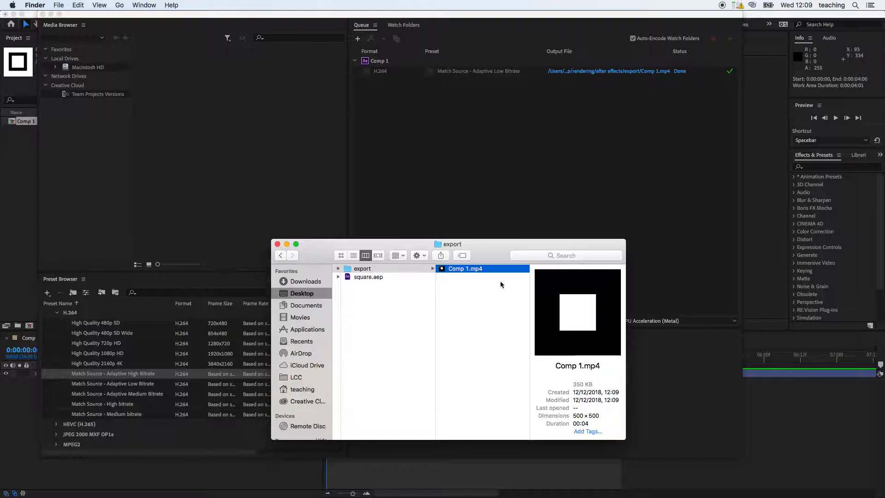
pyautogui.doubleClick(456, 269)
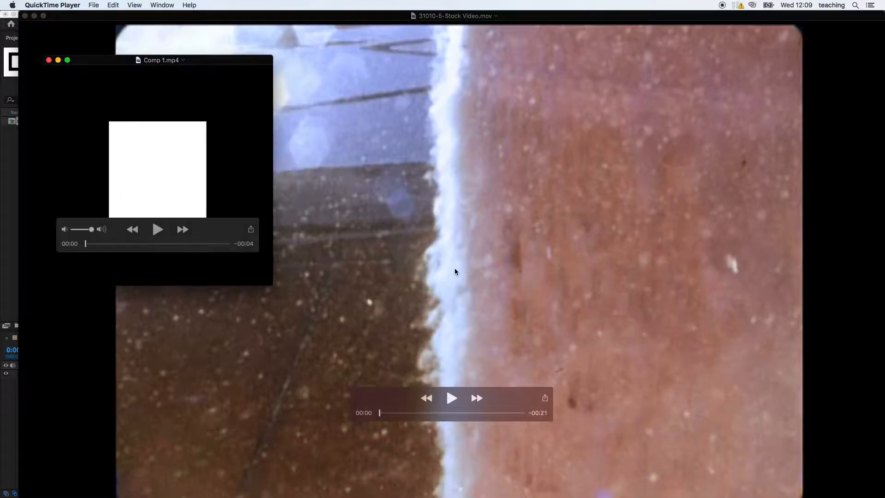
# Check the format, frame rate and data rate of Comp 1.mp4 in the Movie Inspector, and close it
pyautogui.click(161, 5)
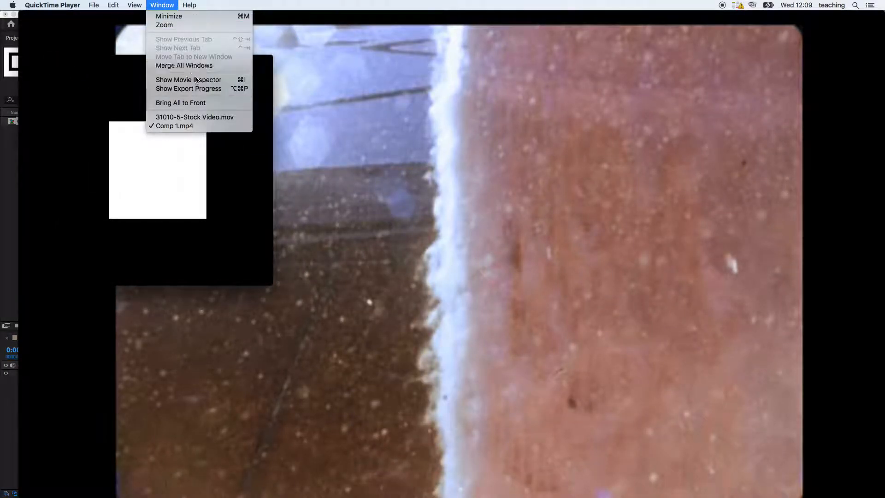
pyautogui.click(209, 82)
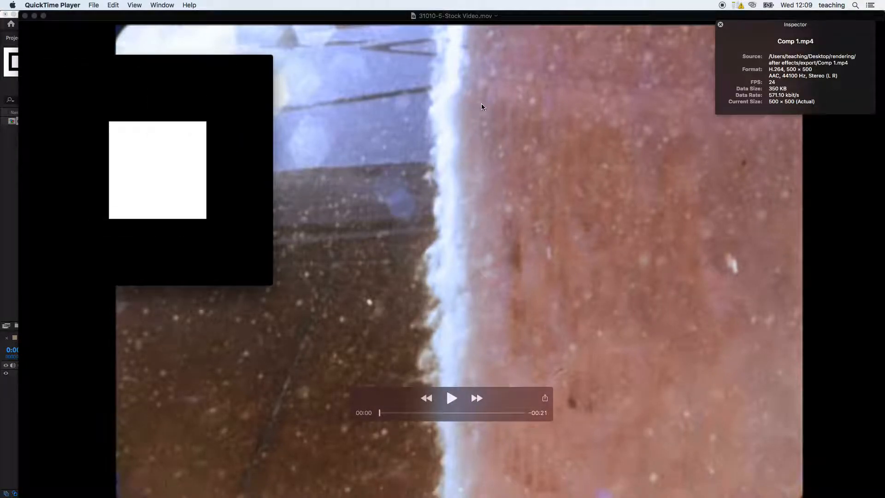
pyautogui.moveTo(759, 28); pyautogui.dragTo(290, 87)
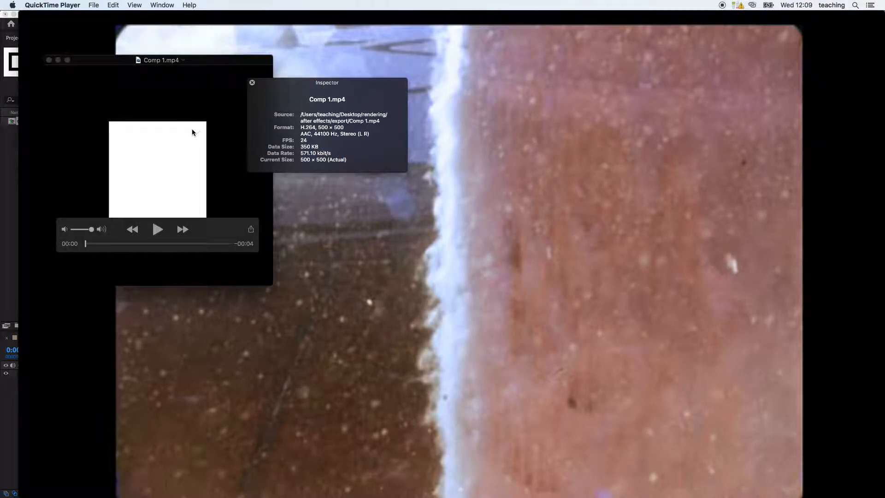
pyautogui.click(252, 83)
# Play Comp 1.mp4 through to the end and close its window
pyautogui.click(157, 230)
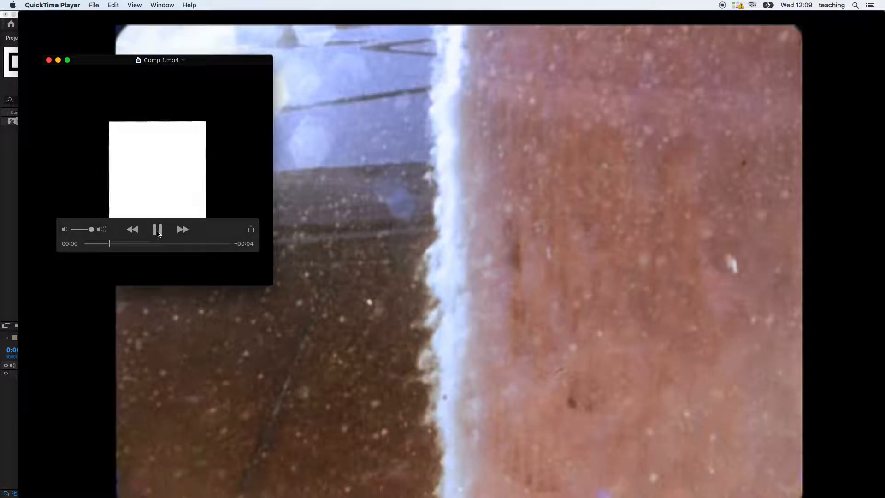
pyautogui.click(234, 363)
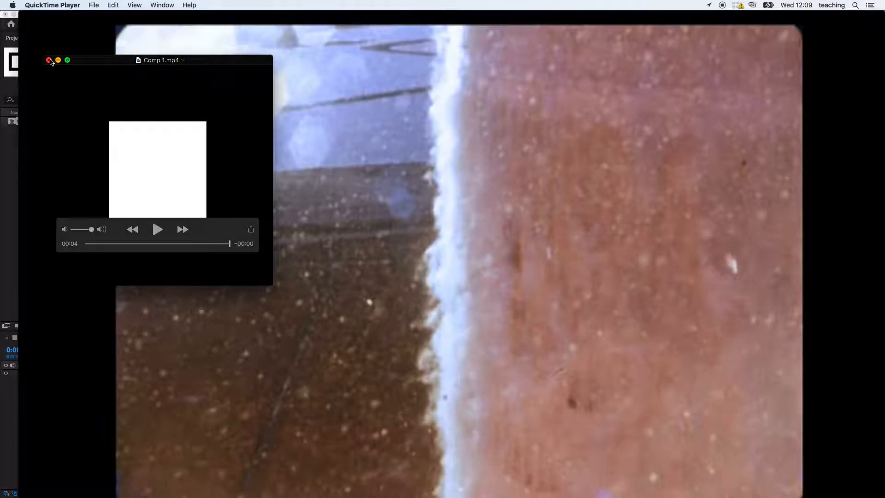
pyautogui.click(50, 60)
# Switch to Premiere Pro and preview the first seconds of the 31010-5-Stock Video sequence
pyautogui.press('super+Tab')
pyautogui.press('super+Tab')
pyautogui.press('super+Tab')
pyautogui.press('super+Tab')
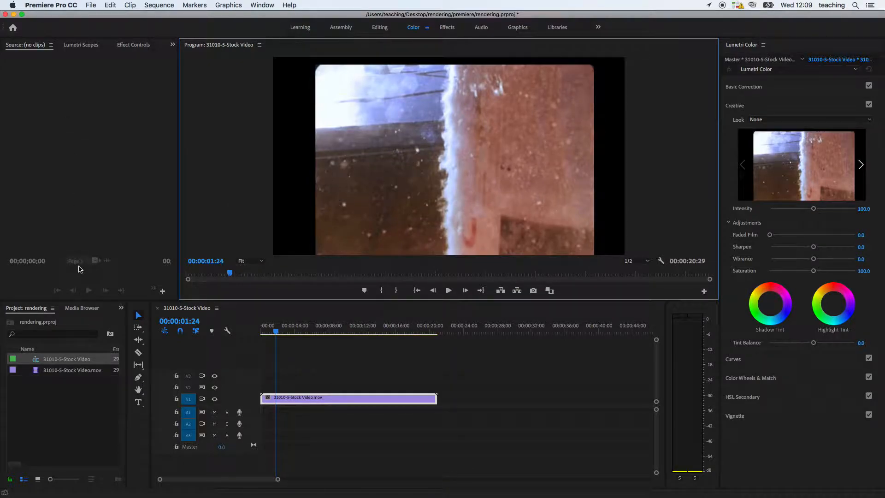
pyautogui.click(274, 337)
pyautogui.moveTo(276, 333)
pyautogui.mouseDown()
pyautogui.moveTo(286, 334)
pyautogui.moveTo(272, 335)
pyautogui.mouseUp()
pyautogui.press('space')
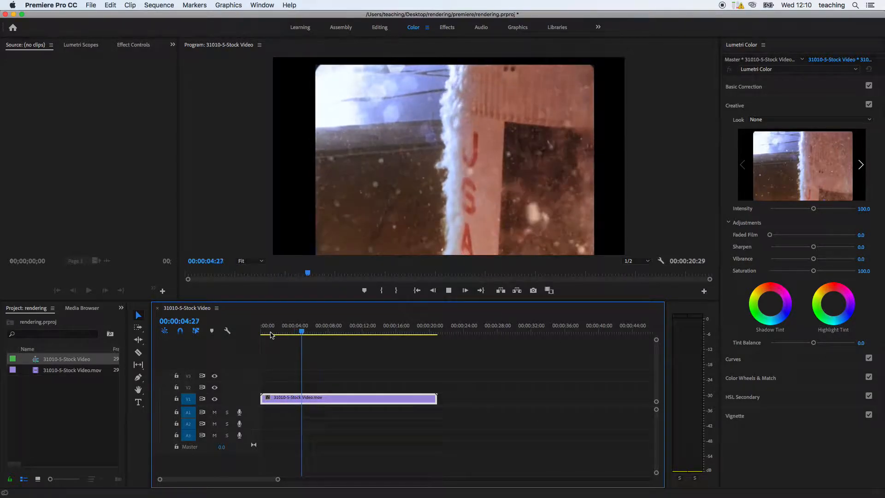
pyautogui.press('space')
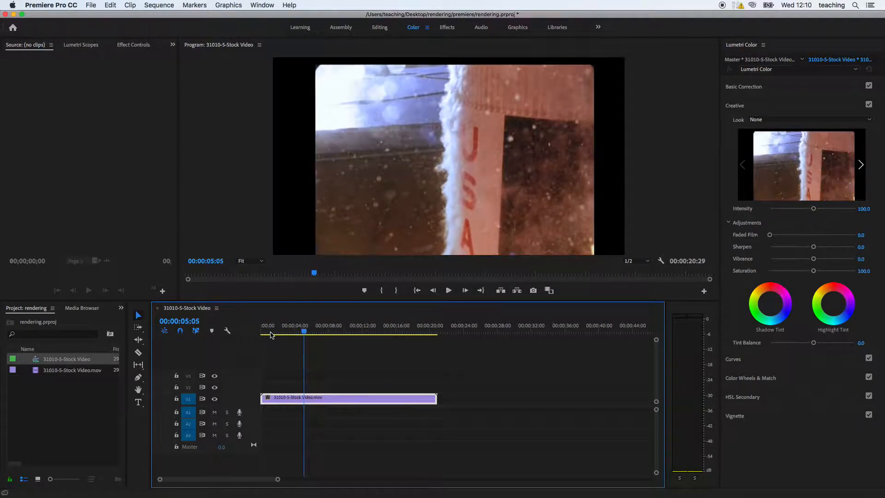
# Send the 31010-5-Stock Video sequence to the Media Encoder queue as H.264 with the Match Source - High bitrate preset
pyautogui.click(91, 5)
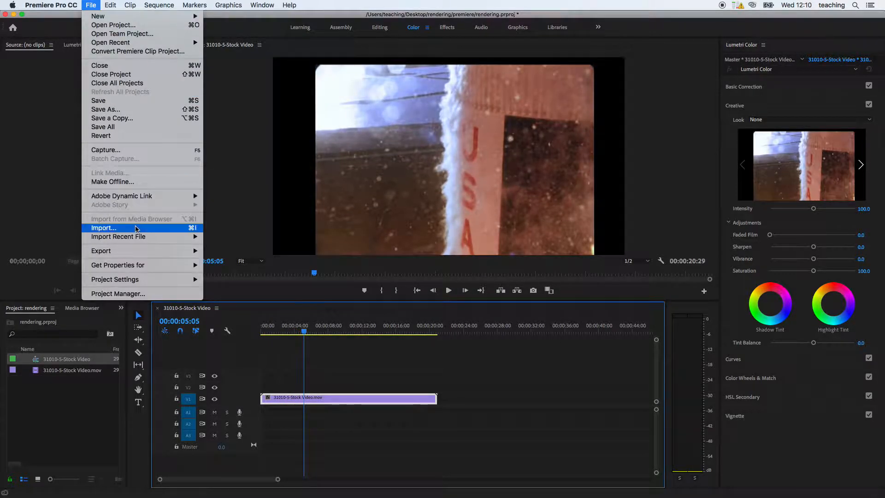
pyautogui.moveTo(138, 251)
pyautogui.click(224, 251)
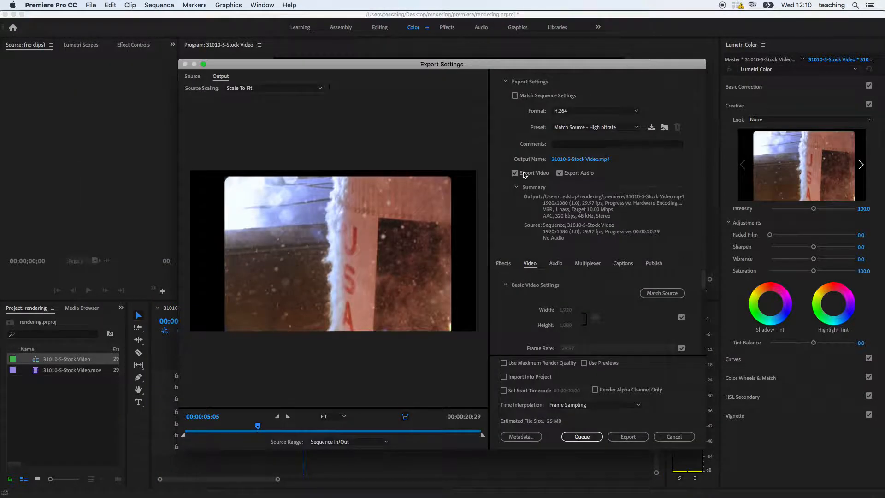
pyautogui.click(593, 112)
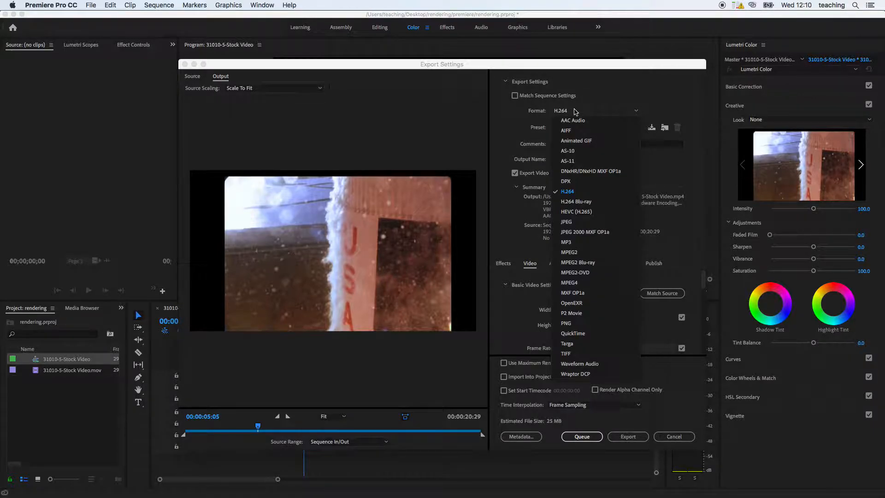
pyautogui.click(577, 193)
pyautogui.click(632, 128)
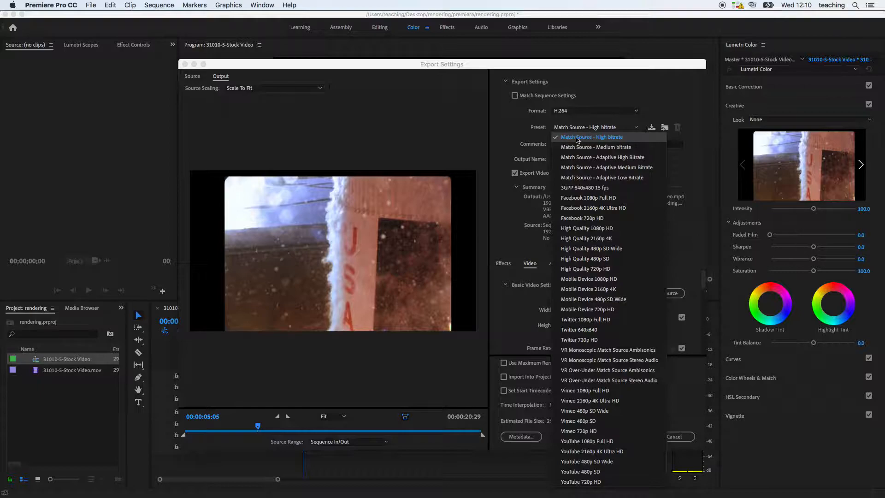
pyautogui.click(592, 138)
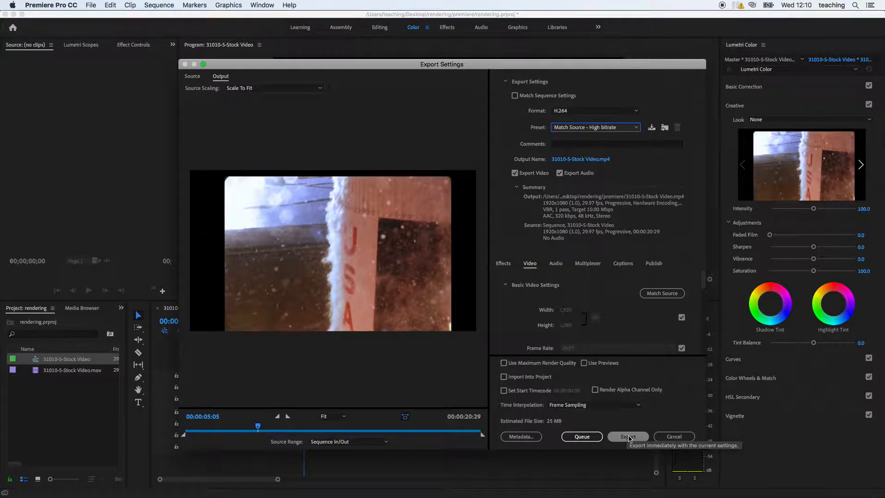
pyautogui.click(581, 437)
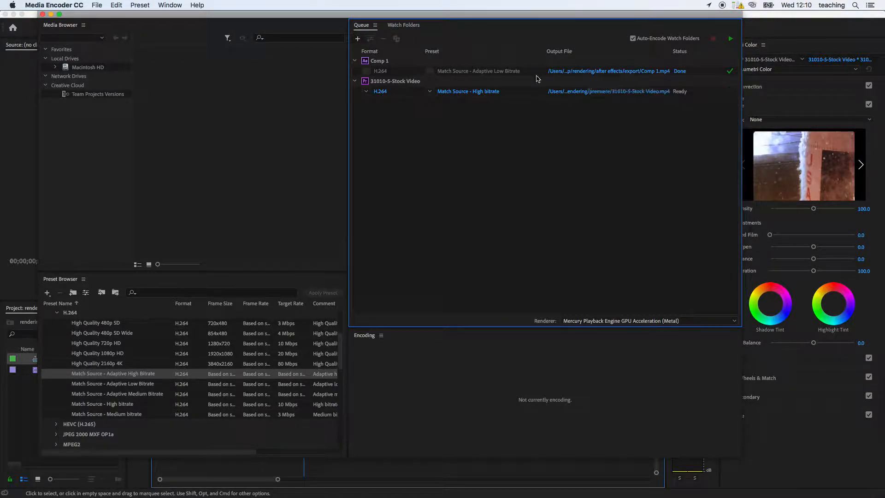
# Review the video and bitrate settings of the queued 31010-5-Stock Video, leaving without applying changes
pyautogui.click(496, 92)
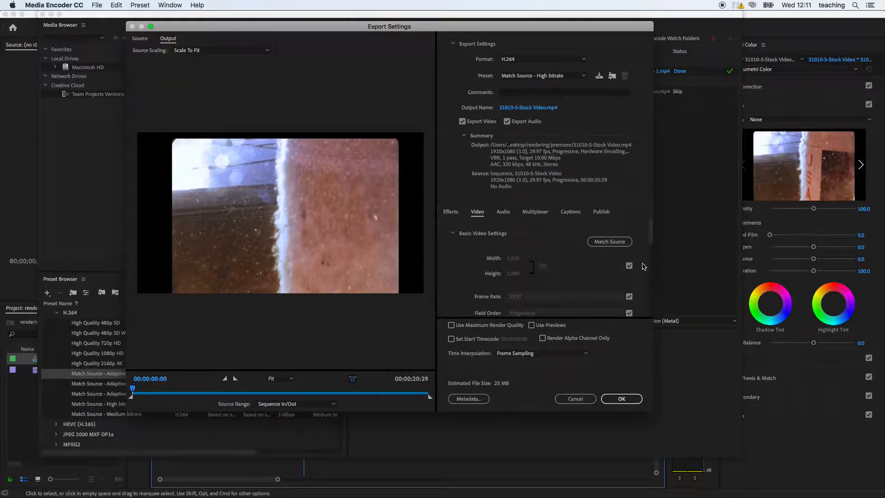
pyautogui.scroll(-10, 644, 267)
pyautogui.scroll(-5, 644, 265)
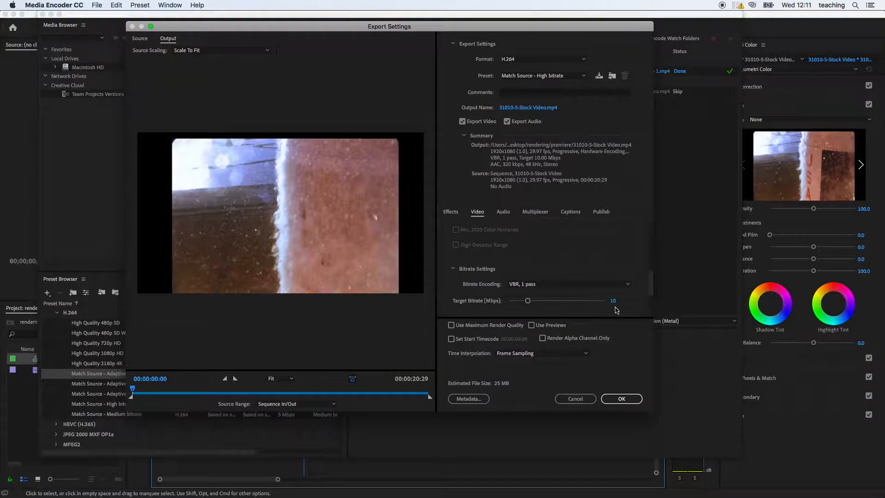
pyautogui.click(575, 400)
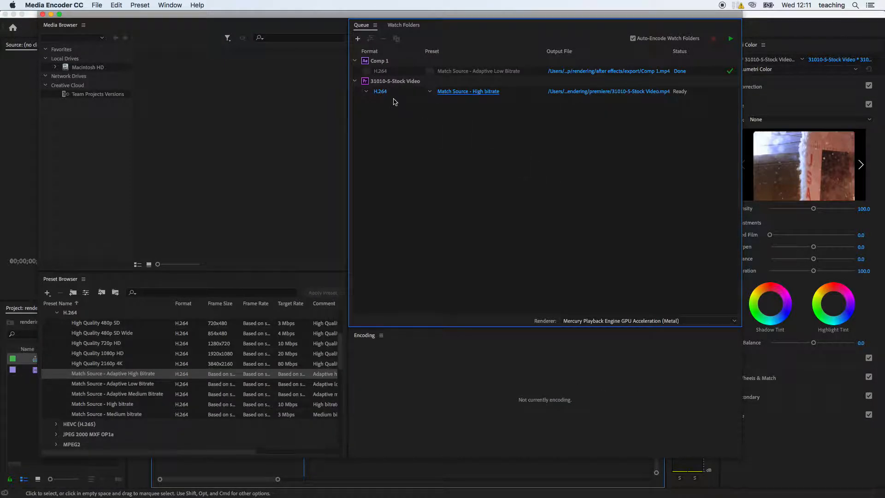
# Set the 31010-5-Stock Video output location to a new folder named export inside the premiere folder
pyautogui.click(570, 91)
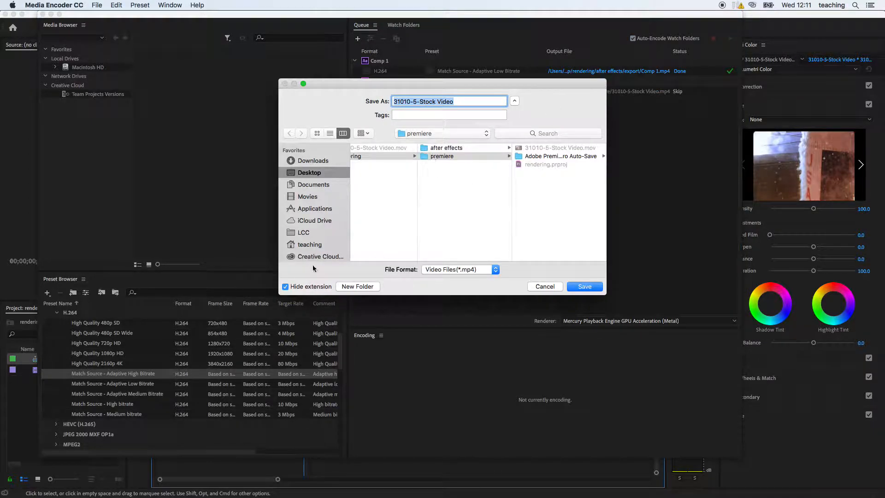
pyautogui.click(363, 286)
pyautogui.write('ex')
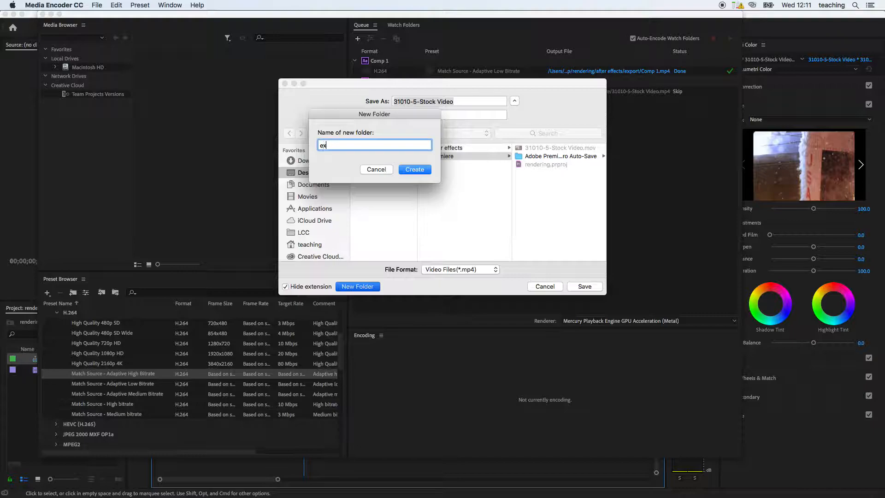
pyautogui.write('port')
pyautogui.press('Return')
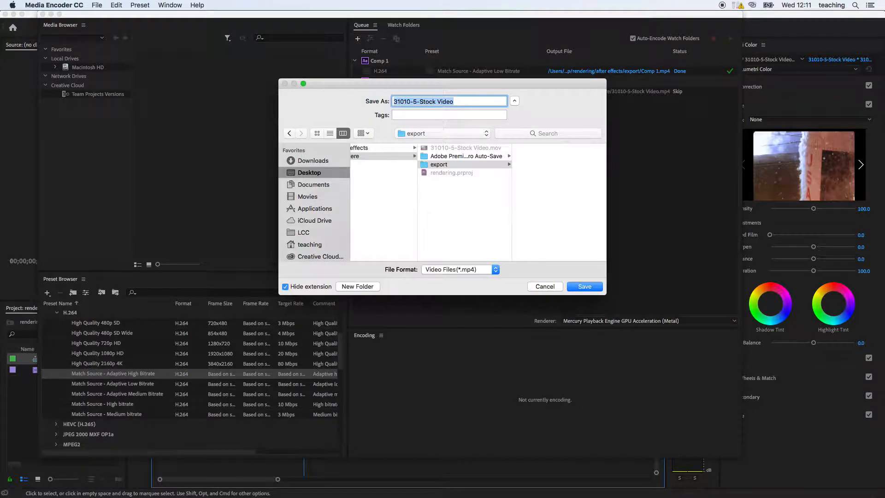
pyautogui.click(584, 286)
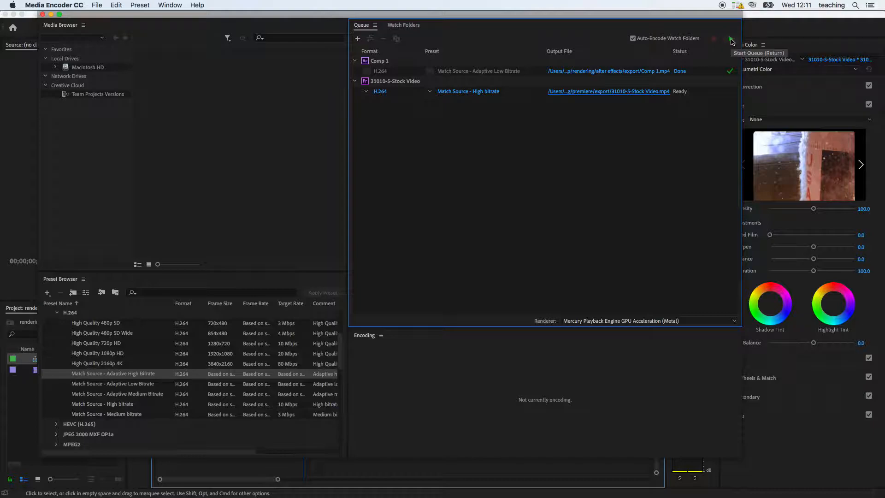
# Start encoding the queued 31010-5-Stock Video and switch back to Premiere Pro
pyautogui.click(732, 41)
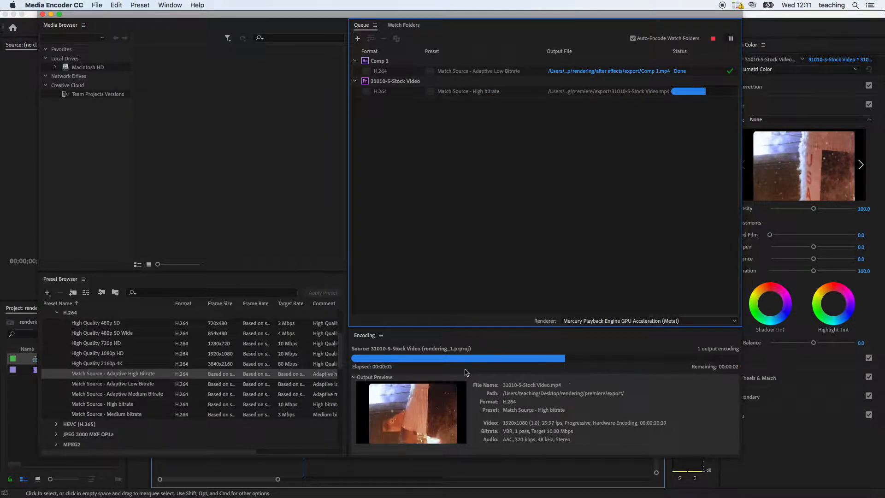
pyautogui.press('super+Tab')
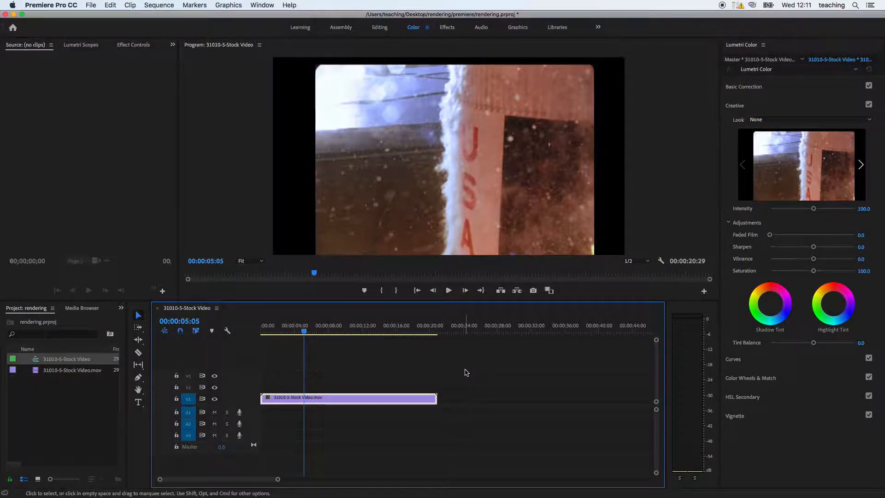
# Switch to Finder and compare the file details of the exported 31010-5-Stock Video.mp4 with the original 31010-5-Stock Video.mov in the premiere folder
pyautogui.press('super+Tab')
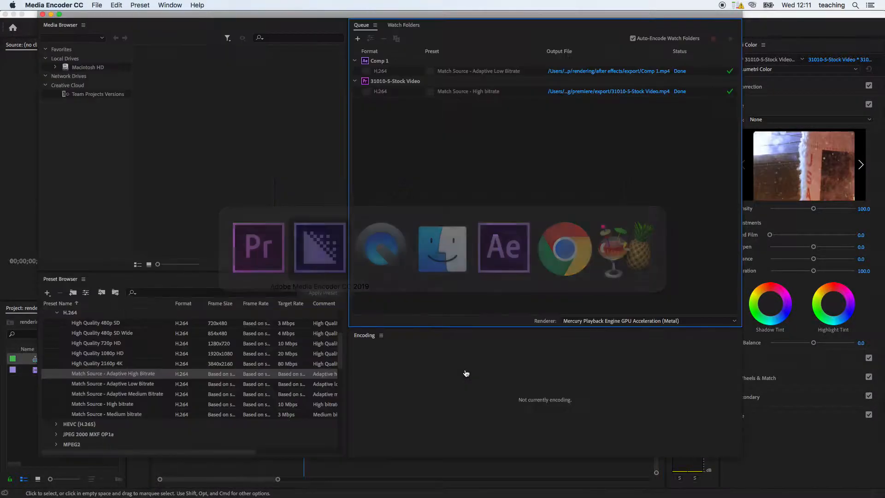
pyautogui.press('super+Tab')
pyautogui.press('super+Tab')
pyautogui.press('super+Tab')
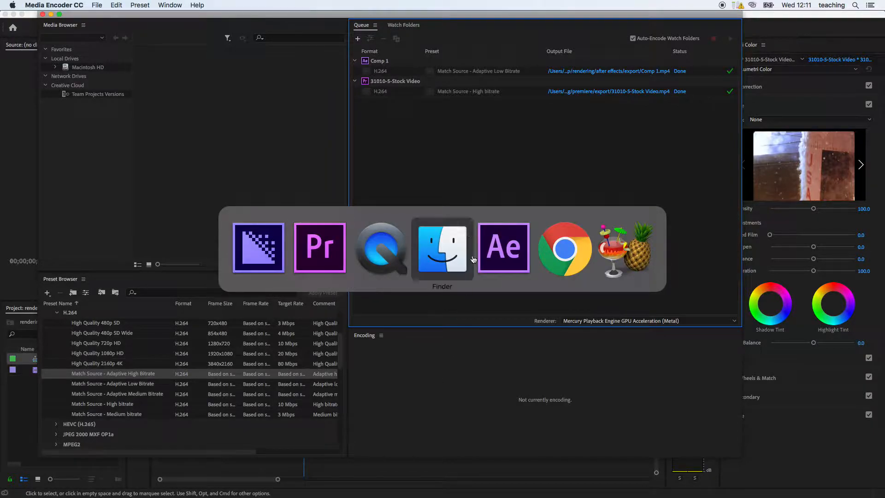
pyautogui.hscroll(-3, 382, 278)
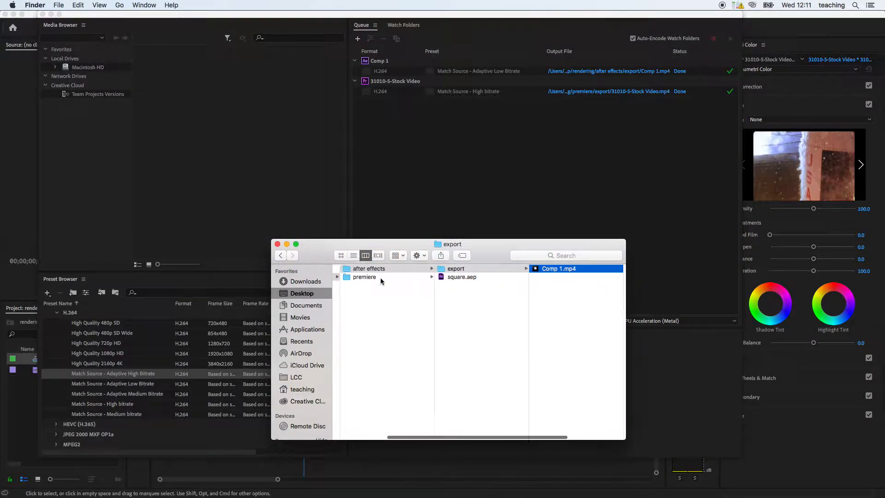
pyautogui.click(381, 278)
pyautogui.click(455, 285)
pyautogui.click(544, 270)
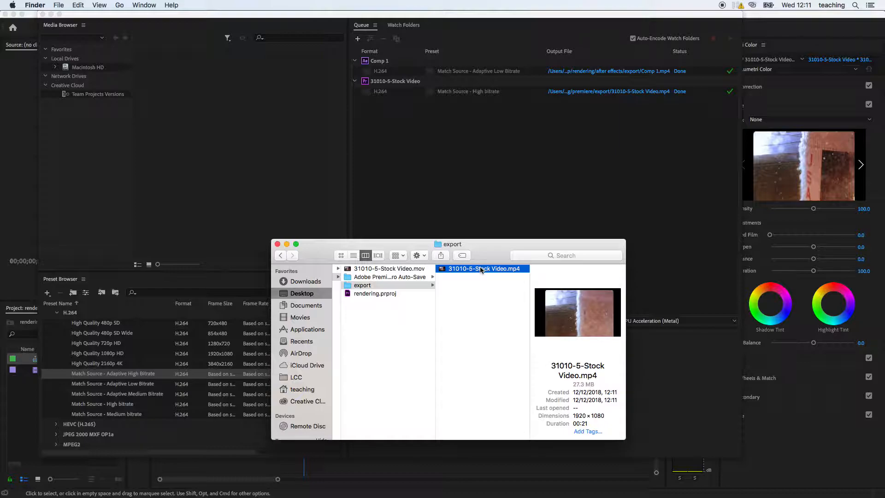
pyautogui.click(409, 269)
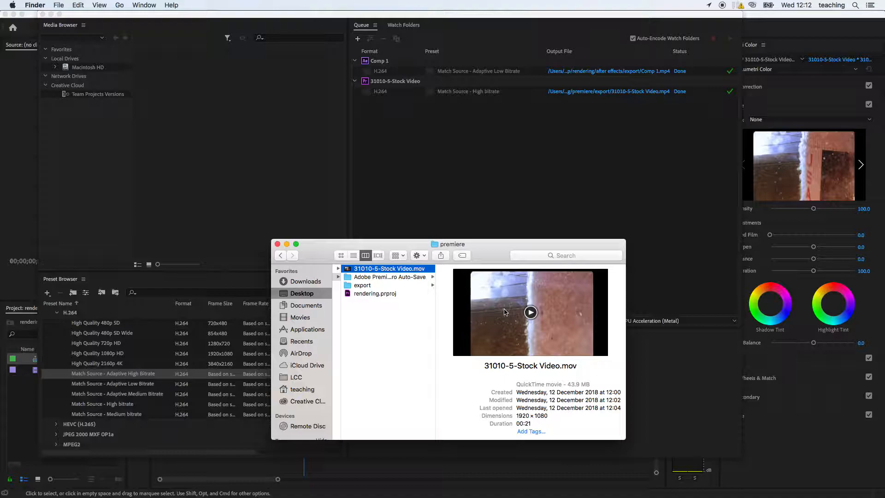
# Switch to QuickTime Player and export 31010-5-Stock Video.mov at 1080p to the Desktop, named 31010-5-Stock Video - quicktime
pyautogui.press('super+Tab')
pyautogui.press('super+Tab')
pyautogui.press('super+Tab')
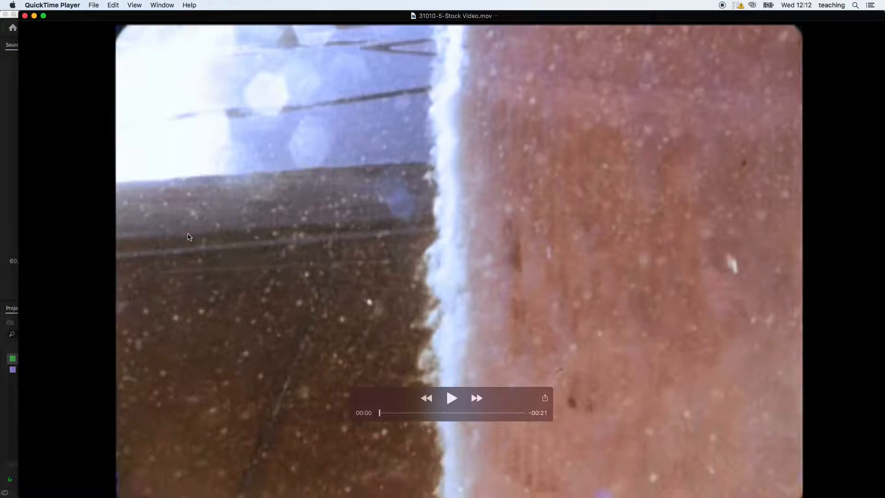
pyautogui.click(97, 3)
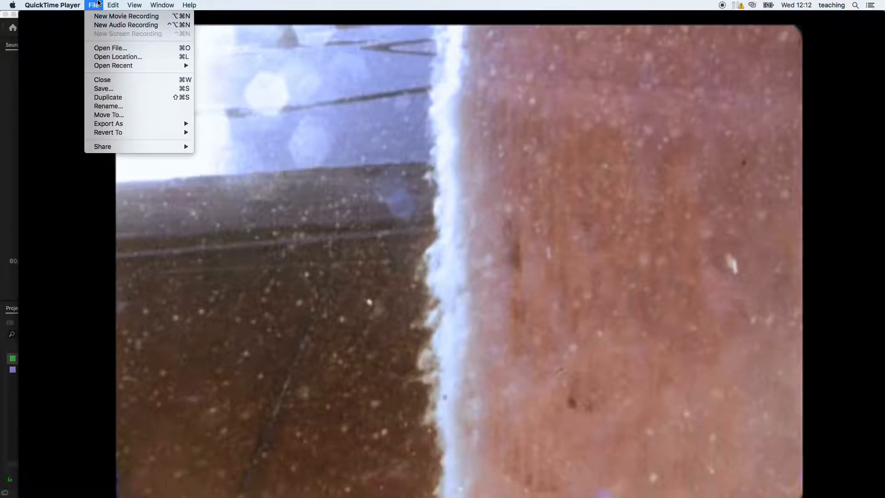
pyautogui.moveTo(131, 125)
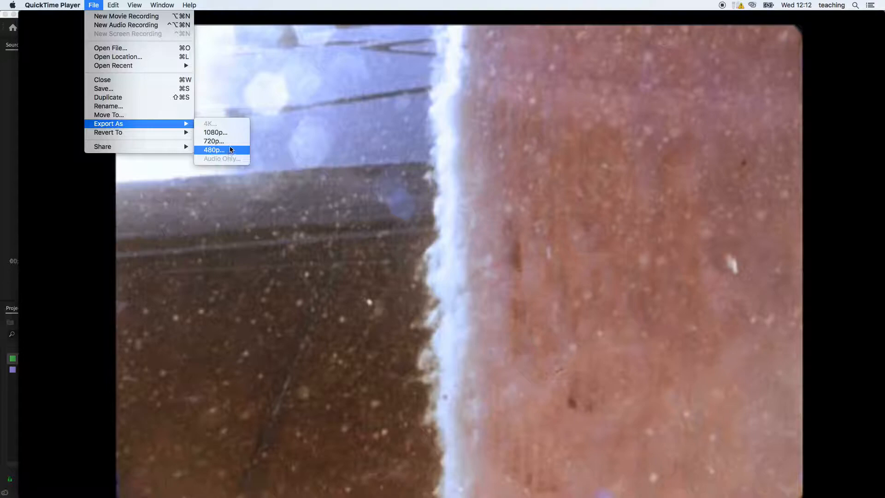
pyautogui.click(215, 134)
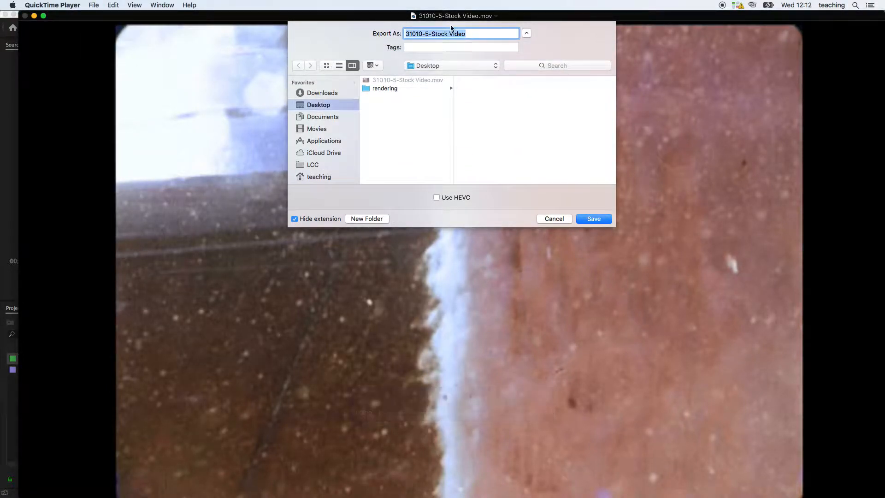
pyautogui.click(475, 35)
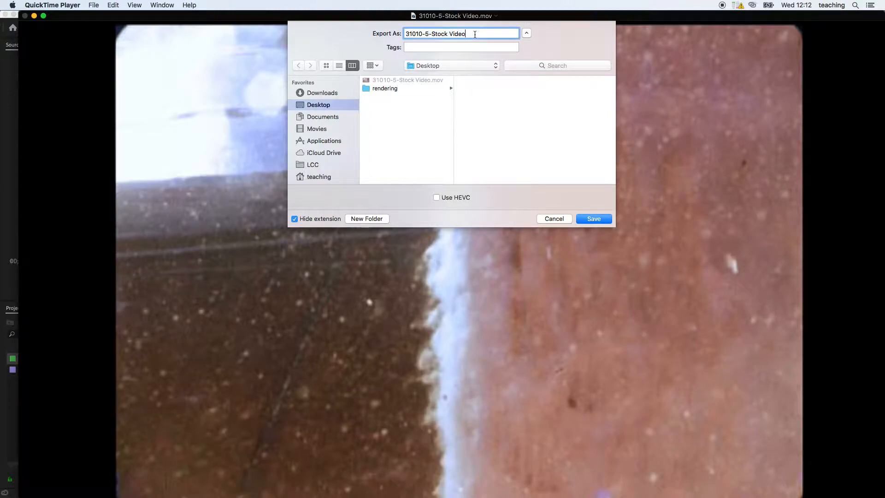
pyautogui.write('- quicktime')
pyautogui.click(589, 217)
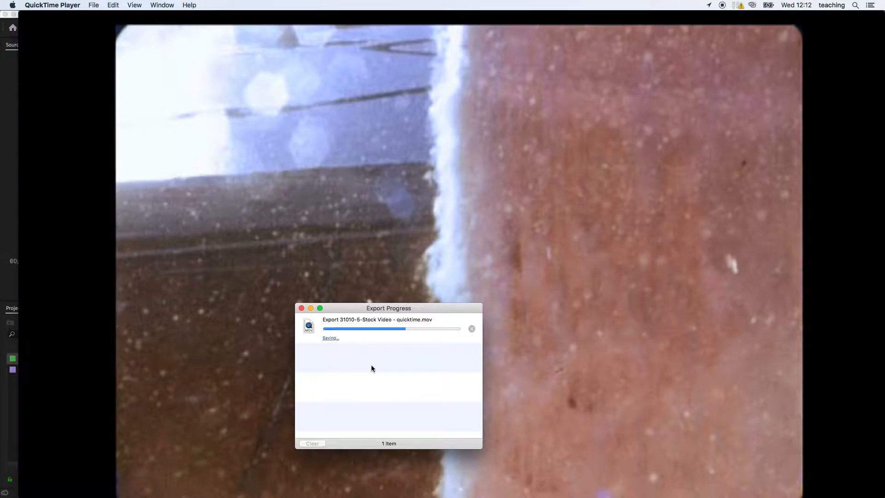
# Switch to Finder and check the file details and playback of 31010-5-Stock Video - quicktime on the Desktop
pyautogui.press('super+Tab')
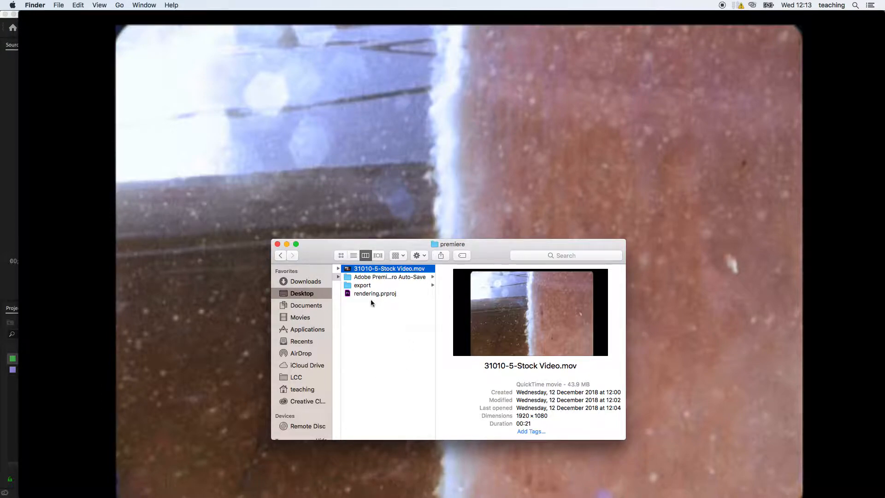
pyautogui.click(305, 294)
pyautogui.click(415, 268)
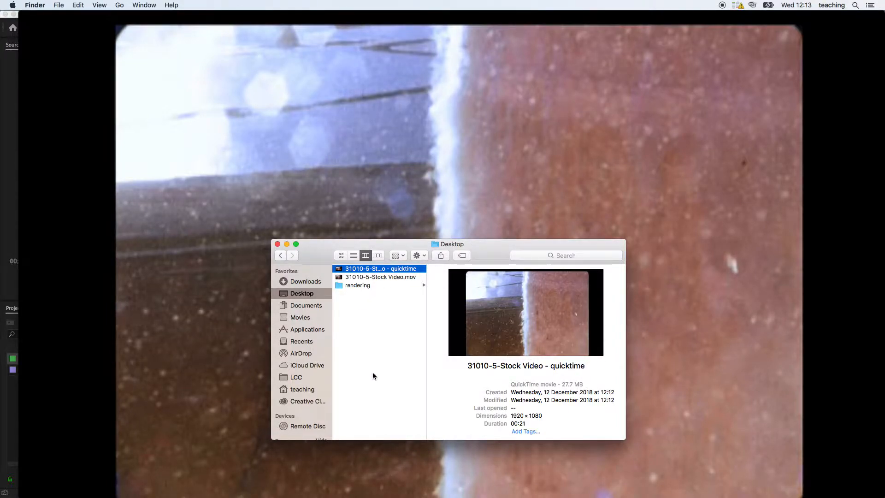
pyautogui.press('space')
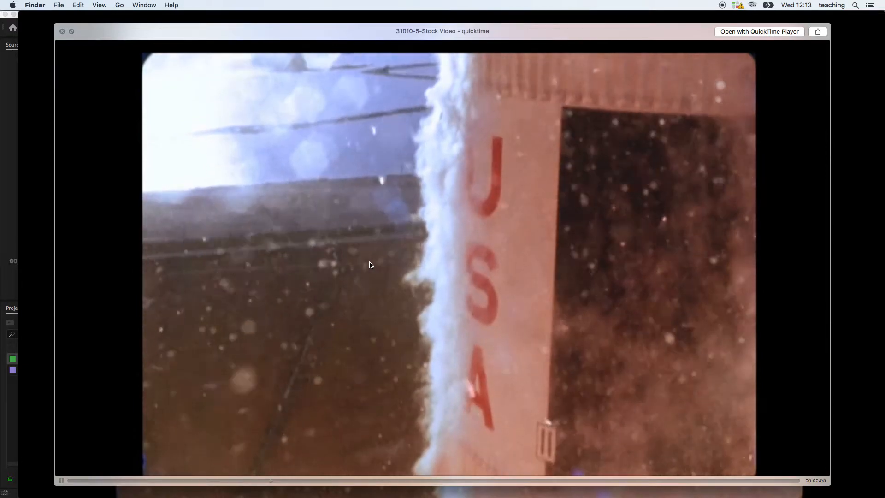
pyautogui.press('space')
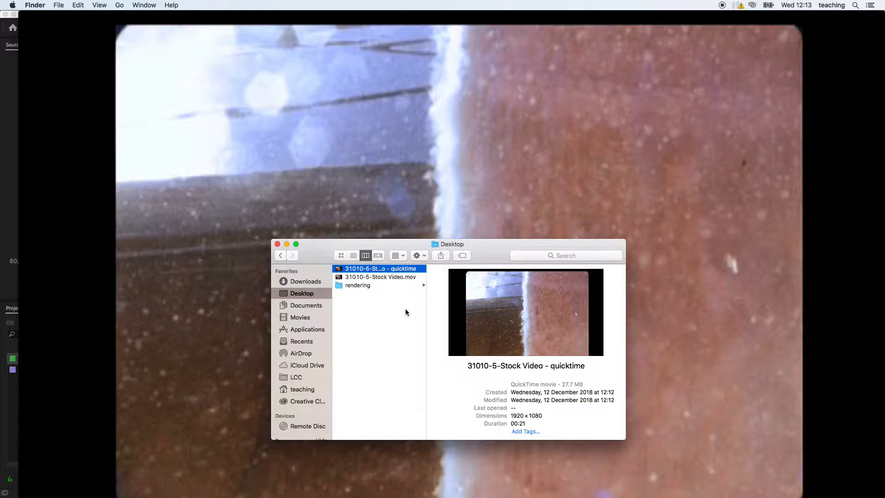
# Switch to HandBrake, close its Queue window and open 31010-5-Stock Video.mov from the Desktop as the source
pyautogui.moveTo(449, 492)
pyautogui.click(390, 492)
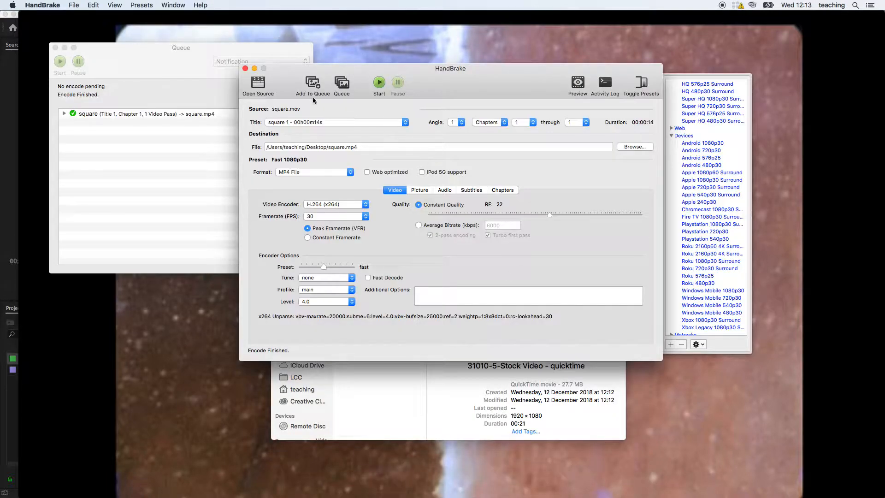
pyautogui.moveTo(437, 69); pyautogui.dragTo(417, 94)
pyautogui.click(55, 47)
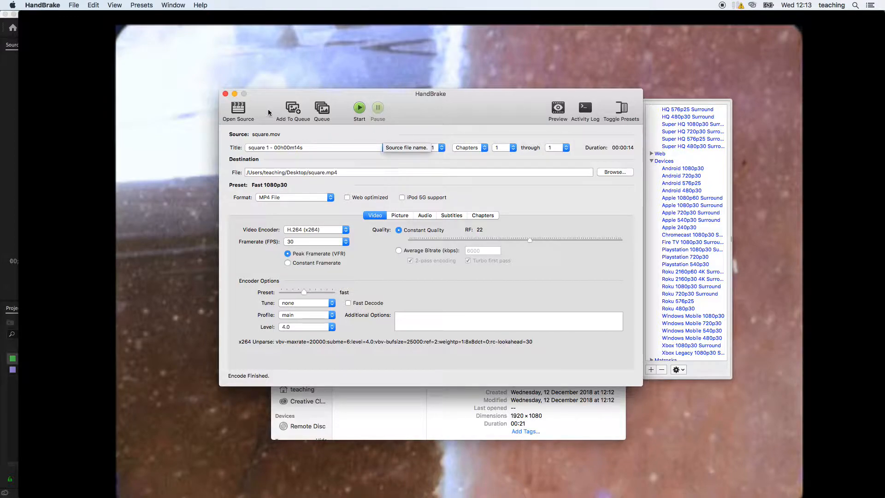
pyautogui.click(238, 109)
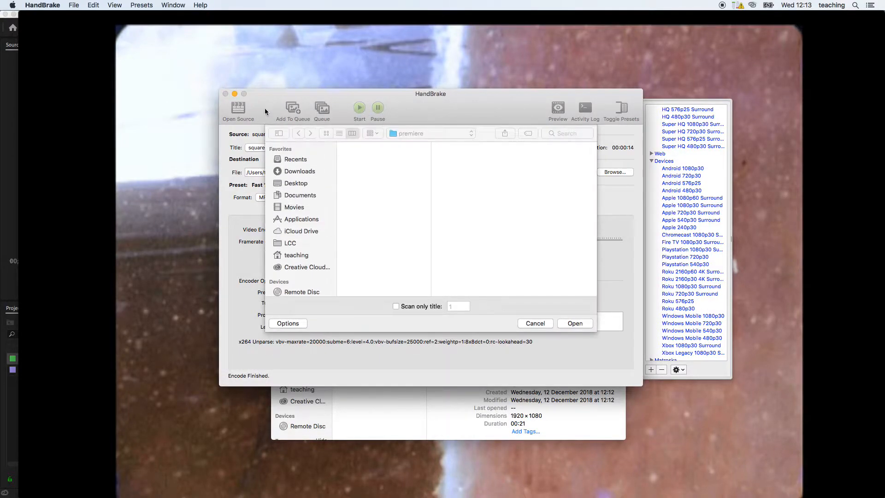
pyautogui.click(306, 186)
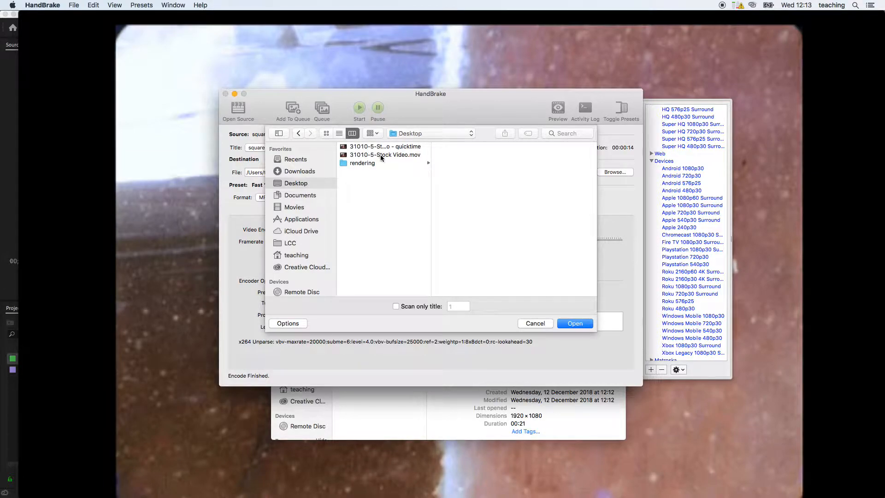
pyautogui.click(381, 156)
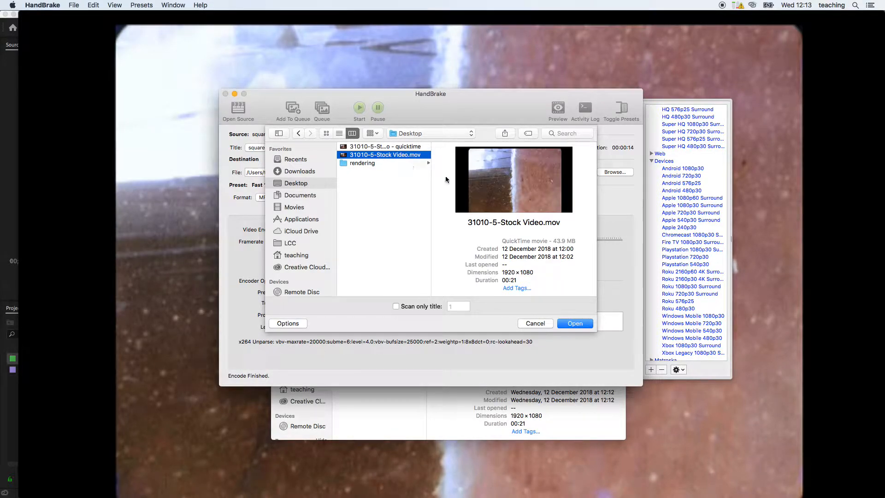
pyautogui.click(581, 325)
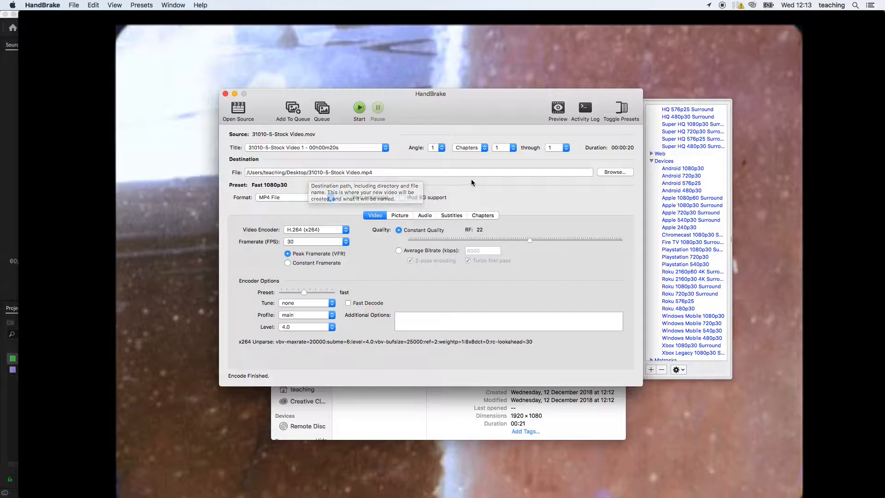
# Collapse the Devices and Legacy preset groups and try General presets such as Very Fast 1080p30, Very Fast 576p25 and Fast 576p25
pyautogui.scroll(5, 662, 113)
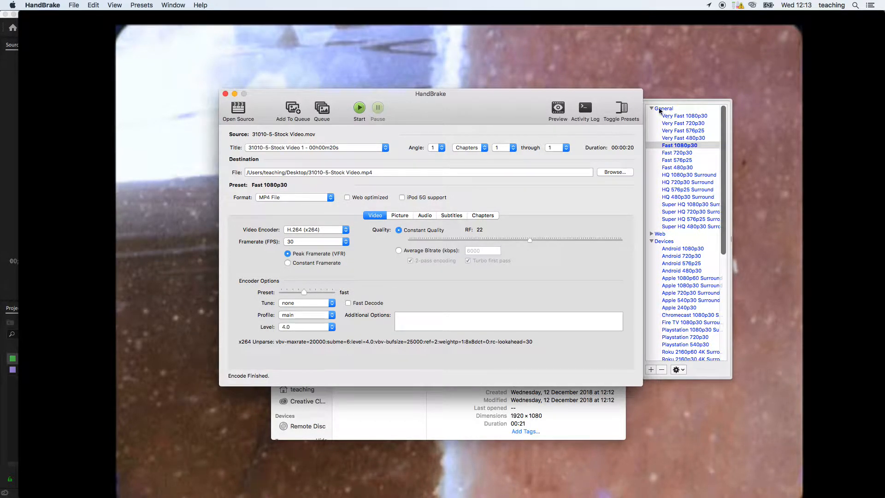
pyautogui.click(652, 242)
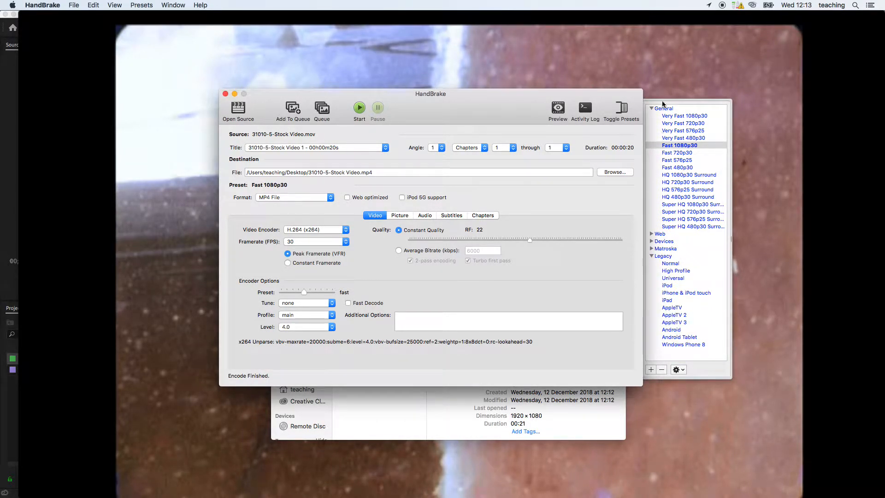
pyautogui.click(651, 256)
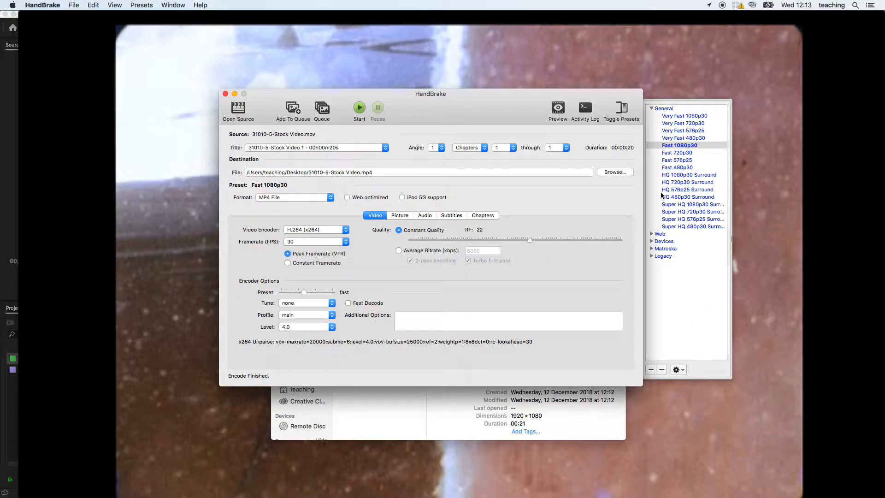
pyautogui.click(689, 138)
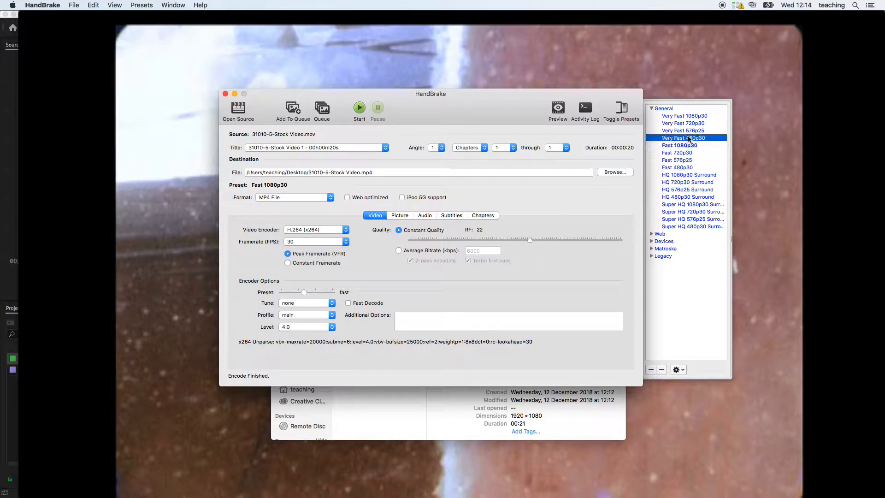
pyautogui.click(690, 131)
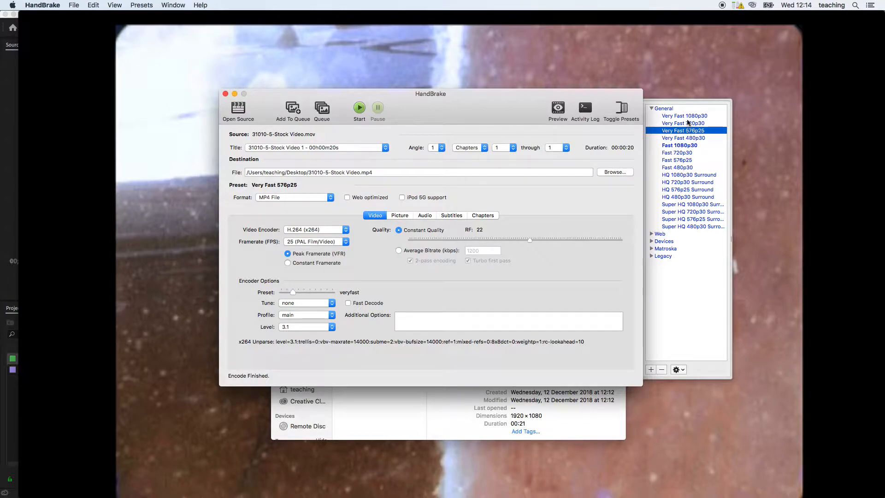
pyautogui.click(689, 123)
pyautogui.click(688, 117)
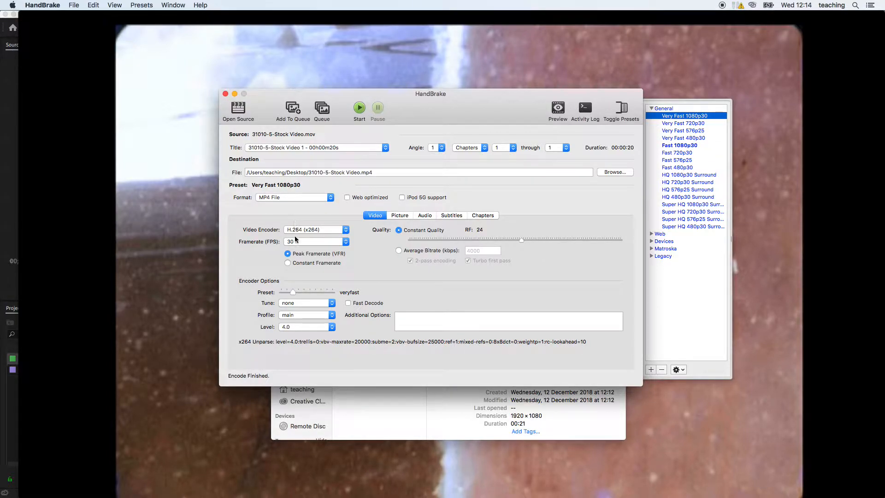
pyautogui.click(690, 131)
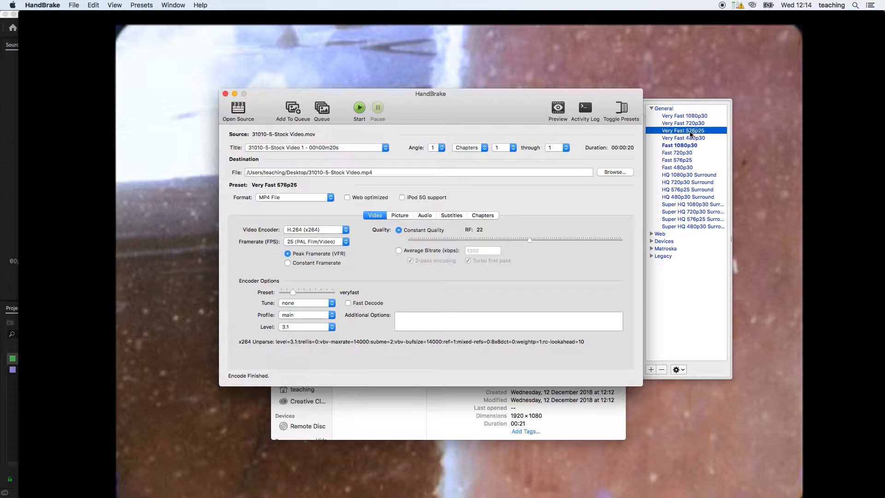
pyautogui.click(692, 162)
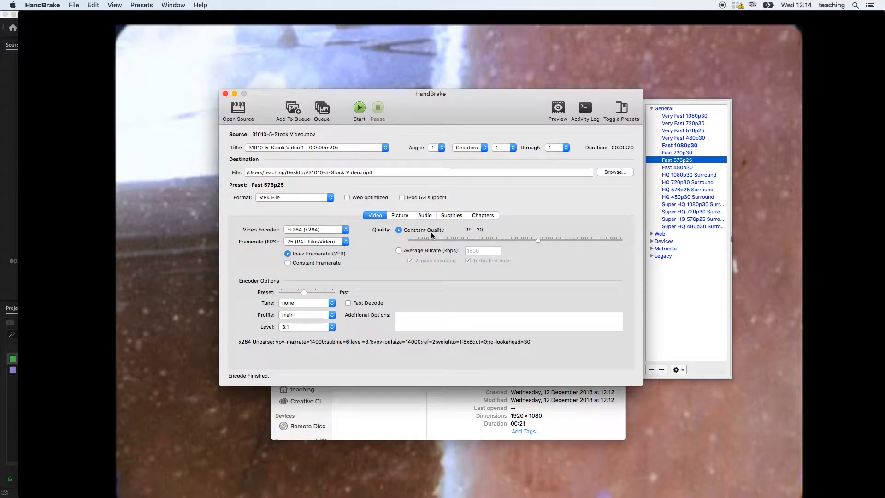
# Expand the Devices preset group and try the Android 576p25 preset on the source video
pyautogui.click(651, 241)
pyautogui.scroll(-4, 696, 240)
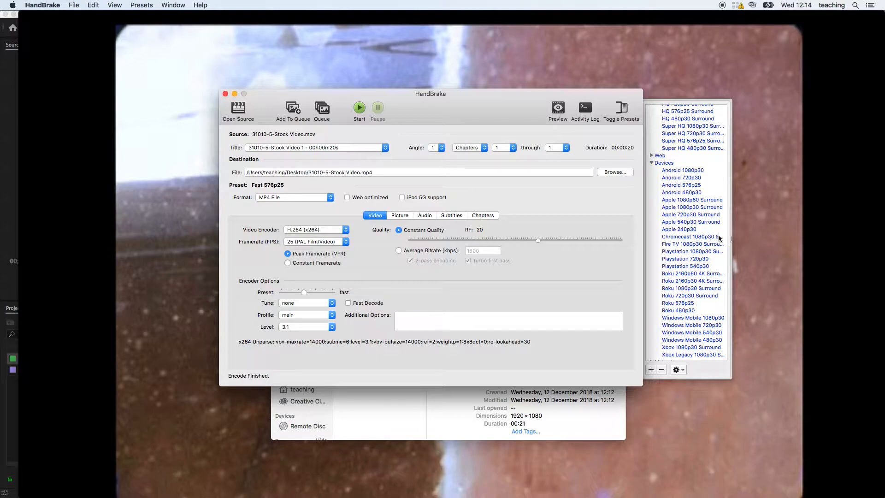
pyautogui.click(694, 236)
pyautogui.click(674, 185)
pyautogui.scroll(-3, 702, 260)
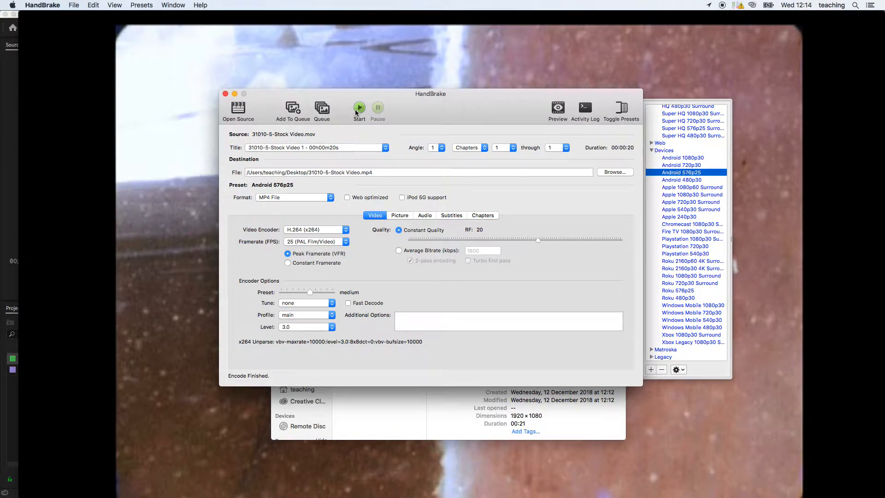
# Apply the Fast 1080p30 preset and start encoding 31010-5-Stock Video.mp4
pyautogui.scroll(5, 701, 156)
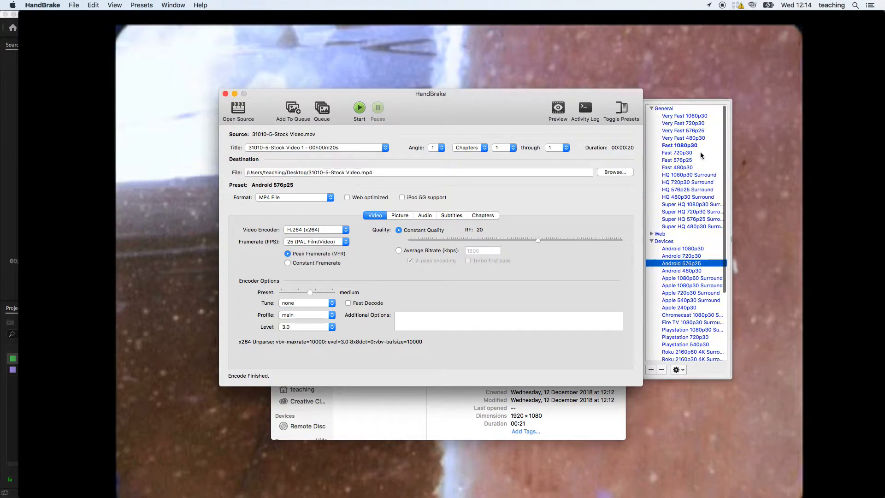
pyautogui.click(680, 145)
pyautogui.click(359, 108)
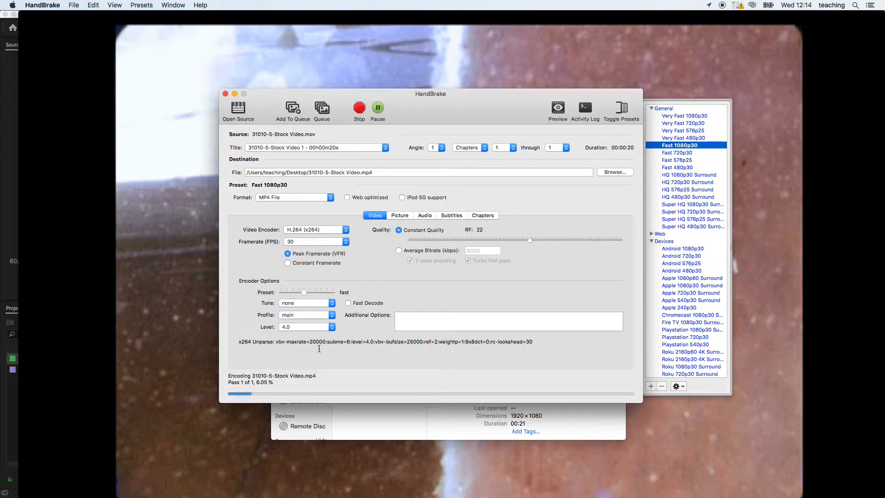